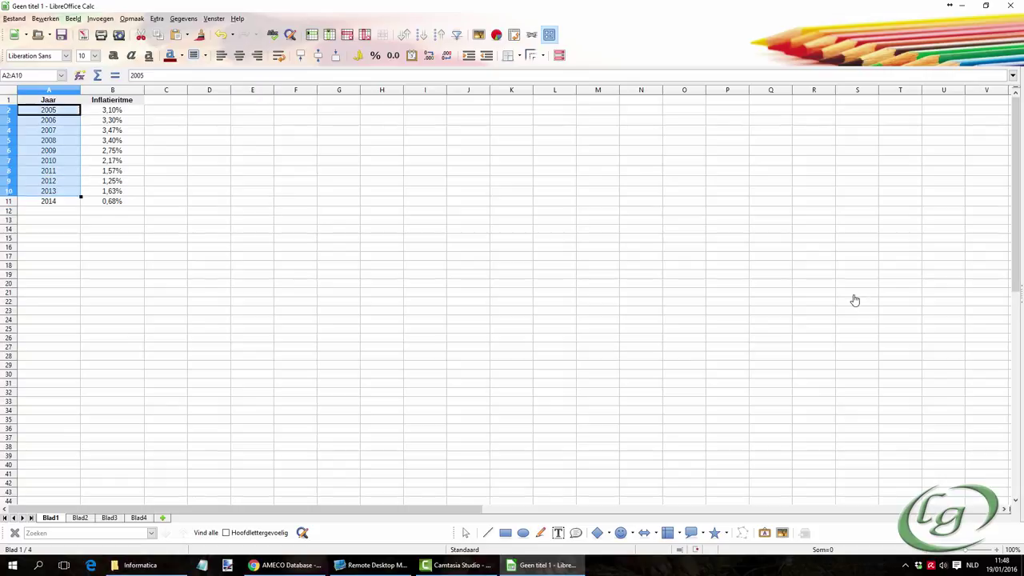
Make the year values in A2:A11 italic.
{"action": "left_click", "coordinate": [131, 55]}
{"action": "left_click", "coordinate": [253, 211]}
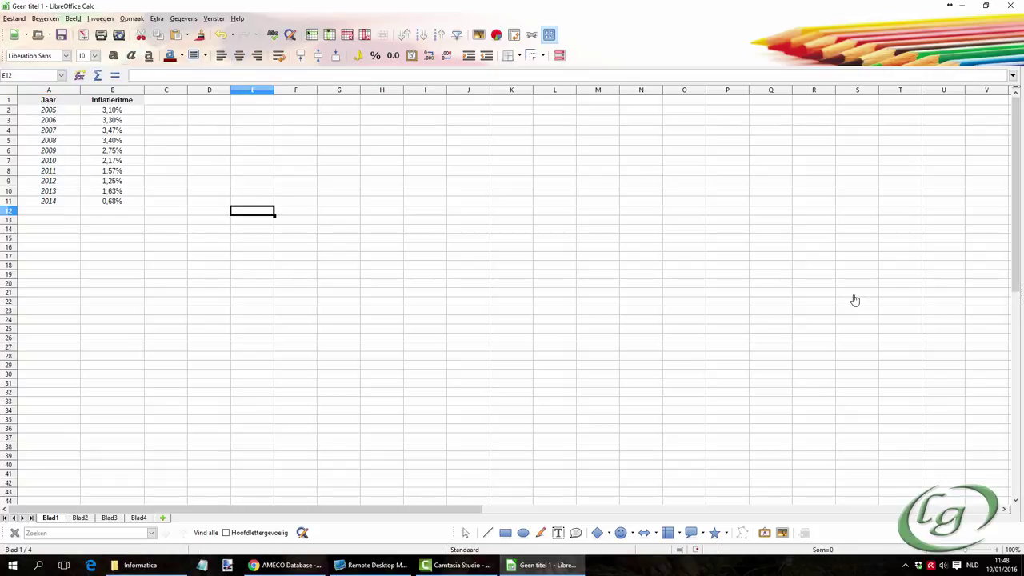
{"action": "left_click", "coordinate": [112, 111]}
{"action": "left_click", "coordinate": [295, 191]}
{"action": "left_click", "coordinate": [209, 141]}
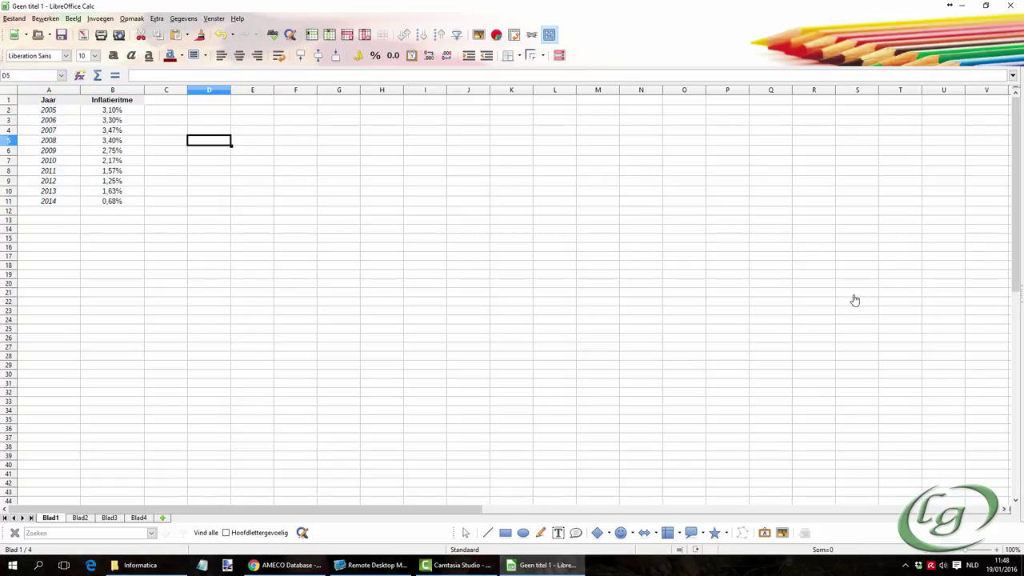
{"action": "left_click", "coordinate": [210, 120]}
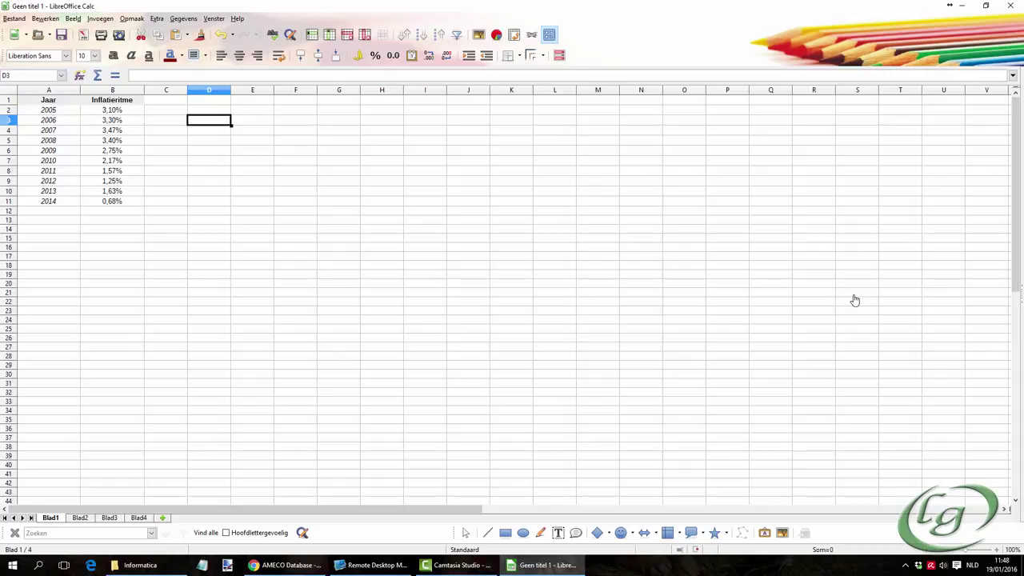
{"action": "left_click", "coordinate": [424, 311]}
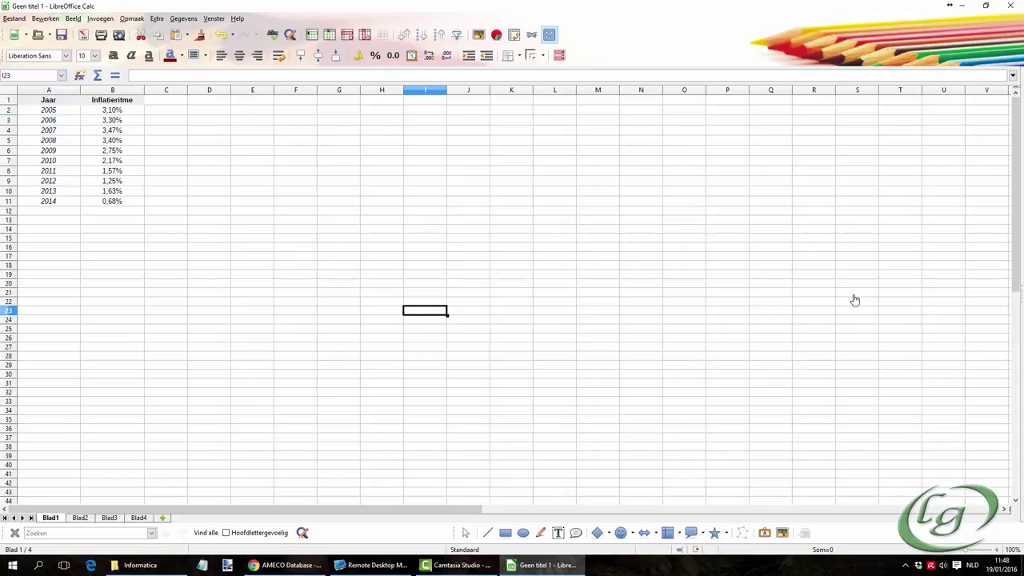
Start a chart from the range A1:B11 using the Lijn type with the Punten en lijnen variant.
{"action": "left_click_drag", "start_coordinate": [48, 99], "coordinate": [112, 201]}
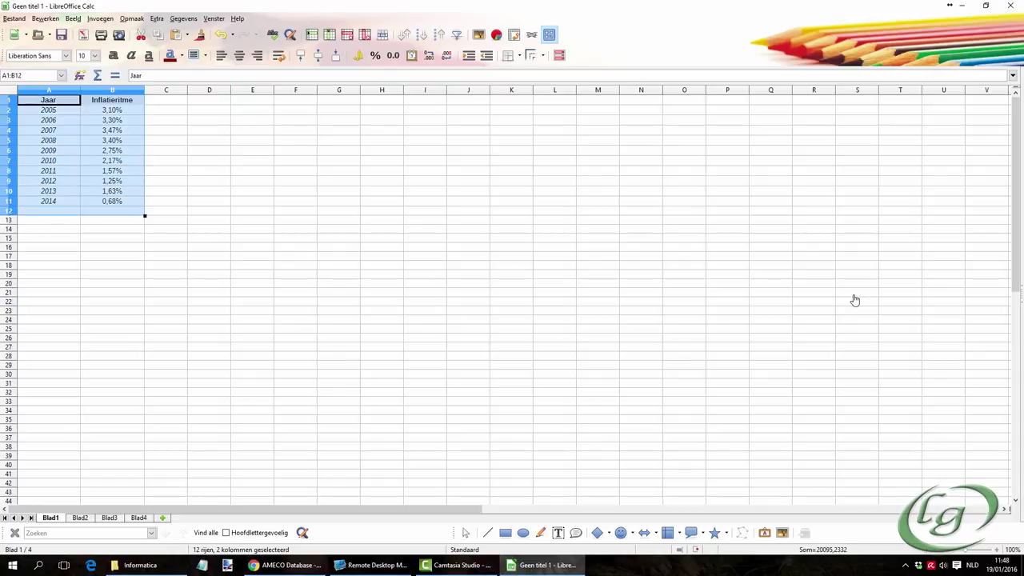
{"action": "left_click", "coordinate": [209, 140]}
{"action": "left_click_drag", "start_coordinate": [48, 100], "coordinate": [112, 201]}
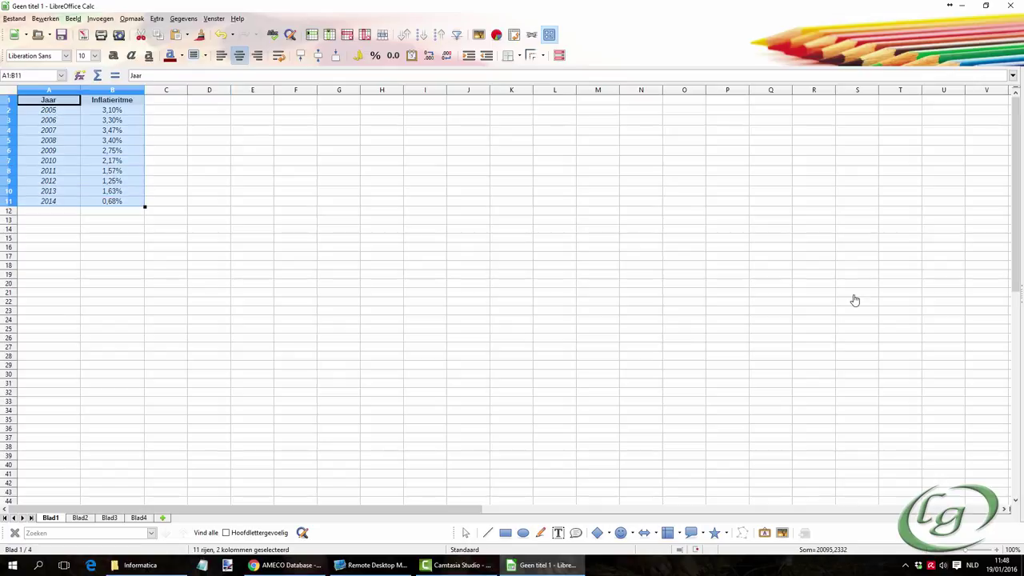
{"action": "left_click", "coordinate": [496, 34]}
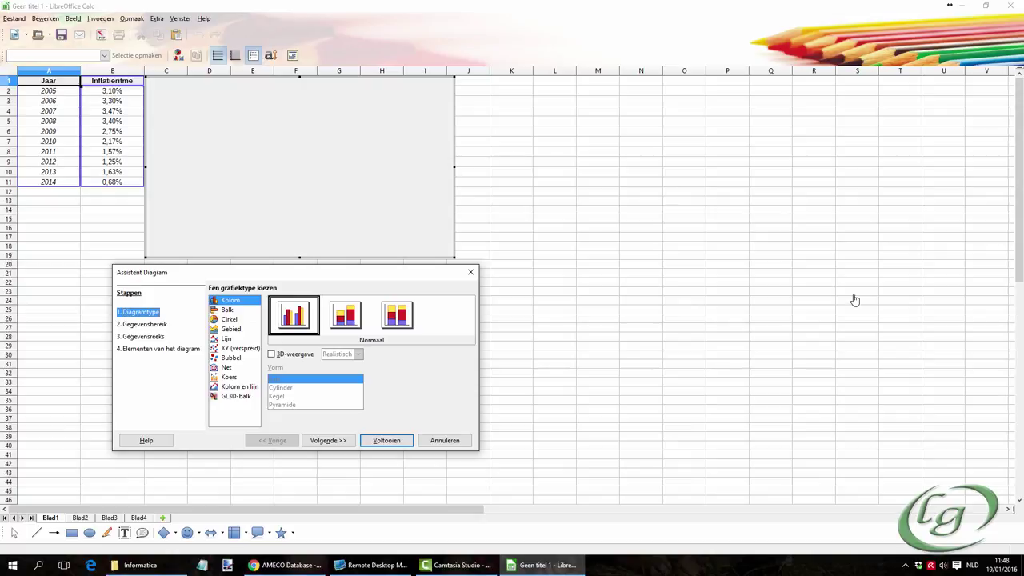
{"action": "left_click", "coordinate": [227, 338]}
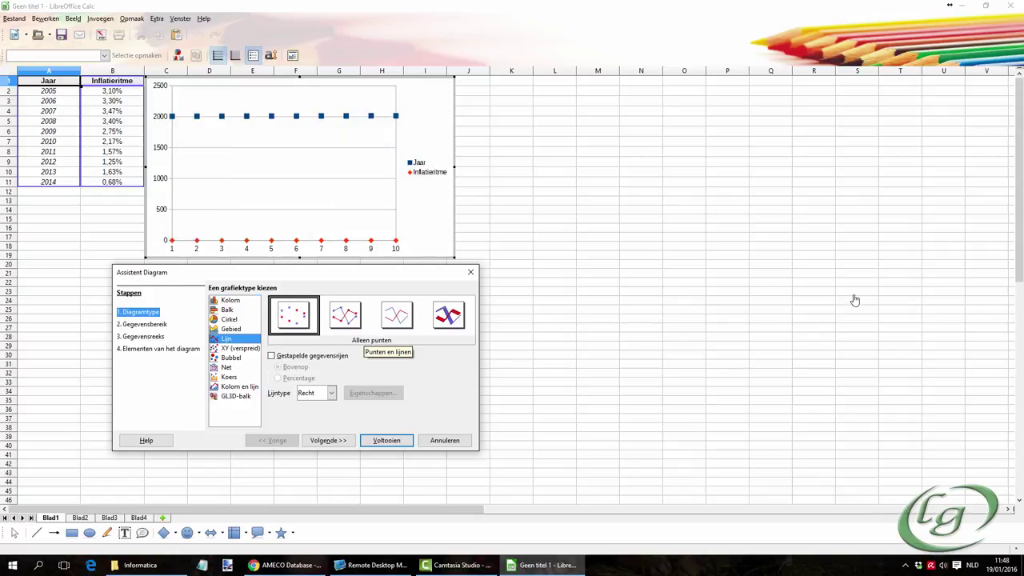
{"action": "left_click", "coordinate": [345, 314]}
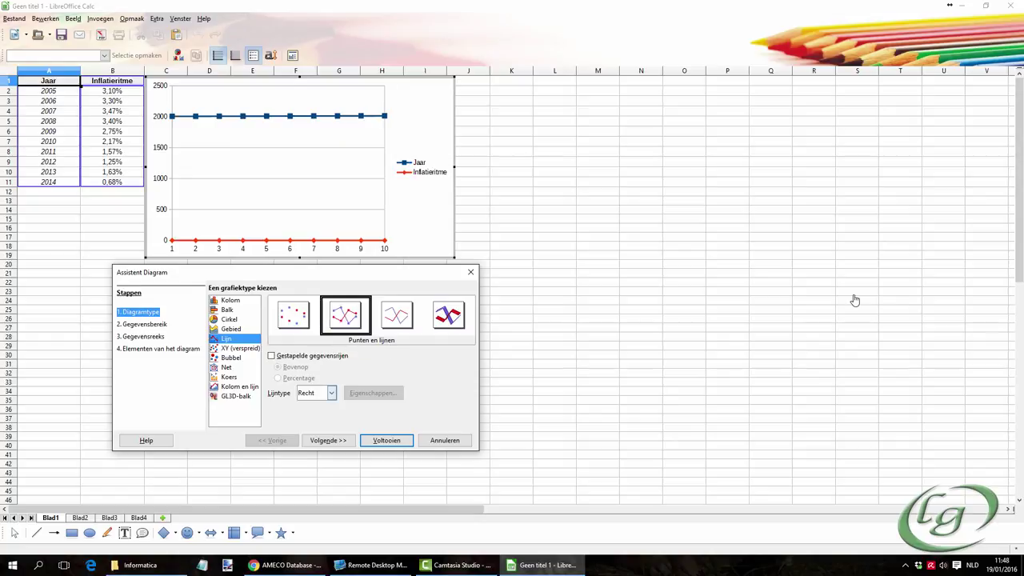
Set the chart's line type to Vloeiend, try the 3D-lijnen variant and return to Punten en lijnen.
{"action": "left_click", "coordinate": [331, 393]}
{"action": "left_click", "coordinate": [310, 413]}
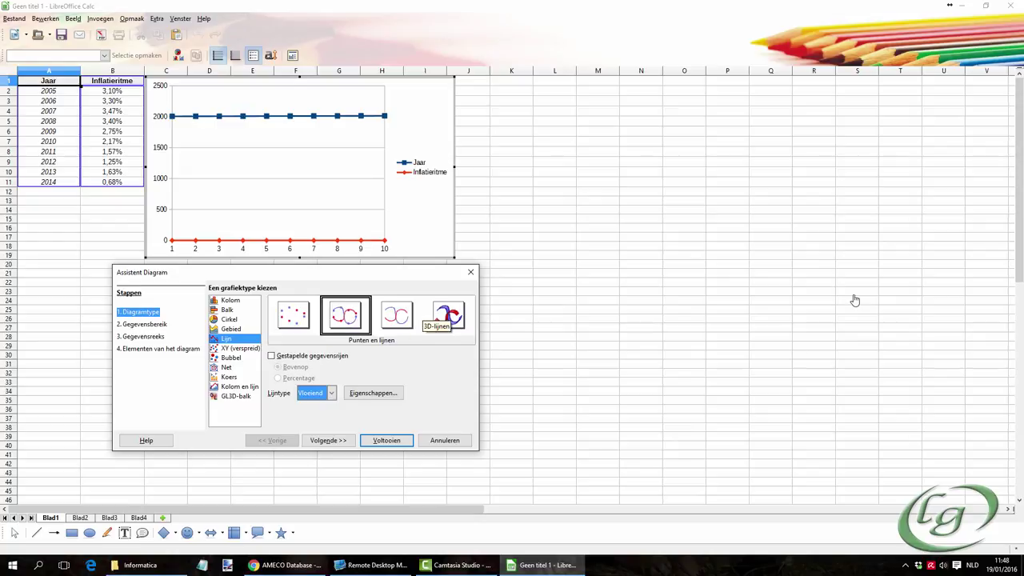
{"action": "left_click", "coordinate": [447, 314]}
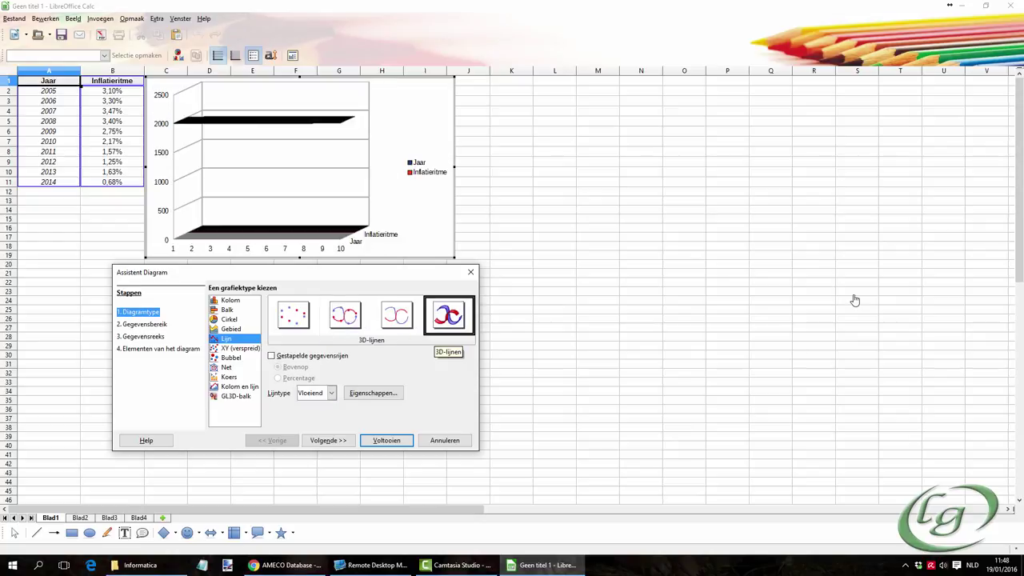
{"action": "left_click", "coordinate": [345, 314]}
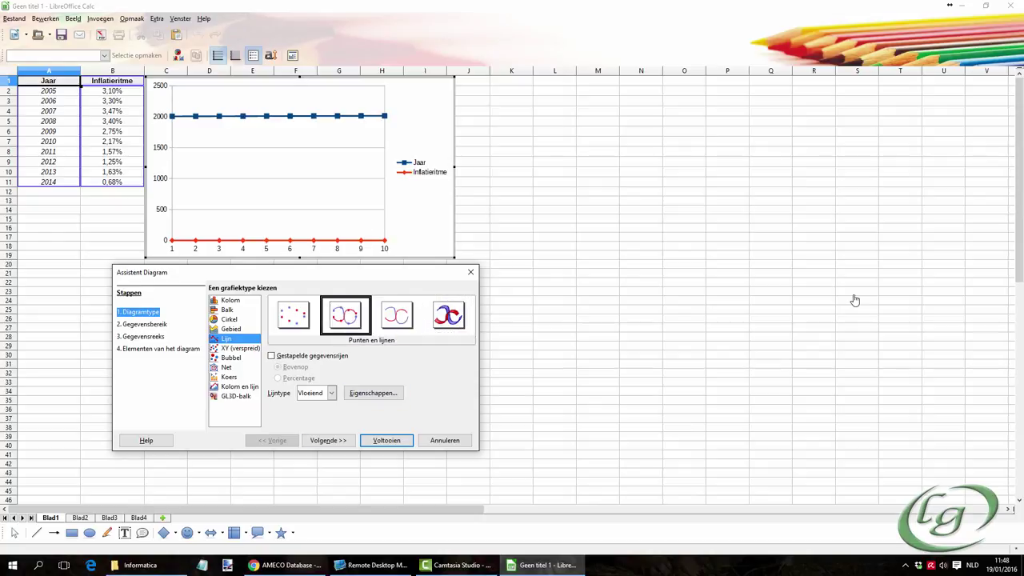
In the chart's data range settings, use the first column as label.
{"action": "left_click", "coordinate": [328, 440]}
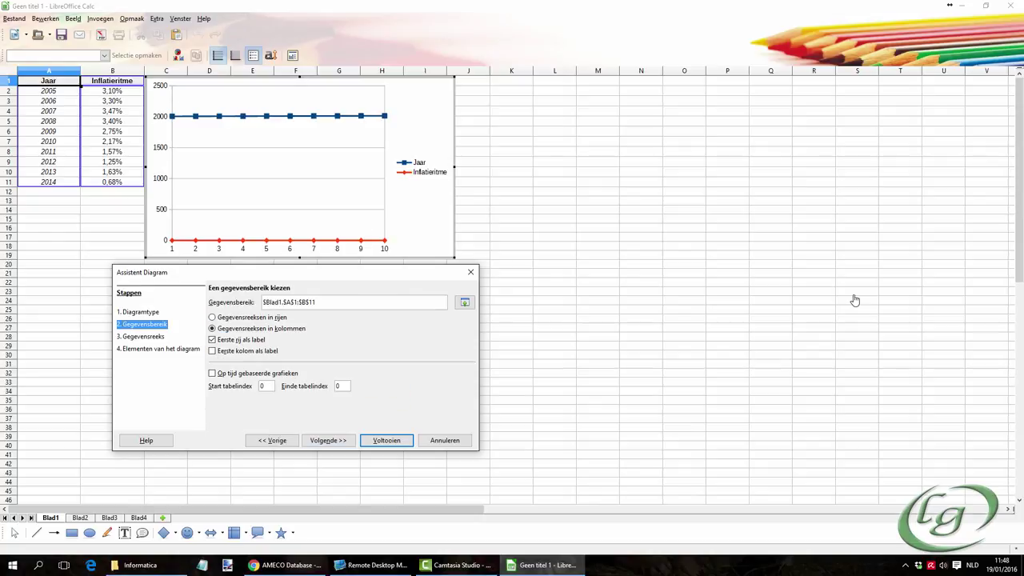
{"action": "left_click_drag", "start_coordinate": [288, 273], "coordinate": [541, 280]}
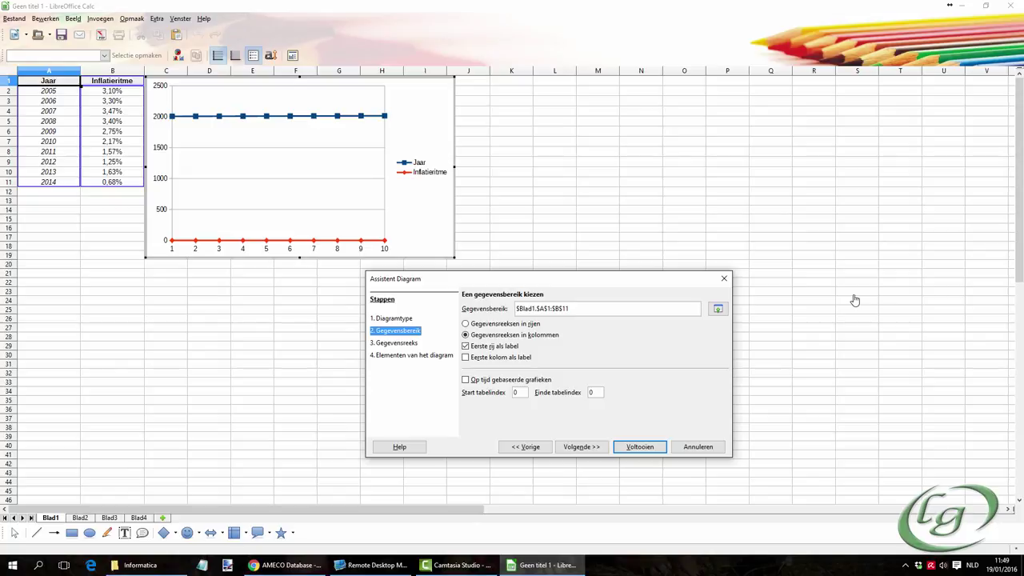
{"action": "key", "text": "Tab"}
{"action": "key", "text": "space"}
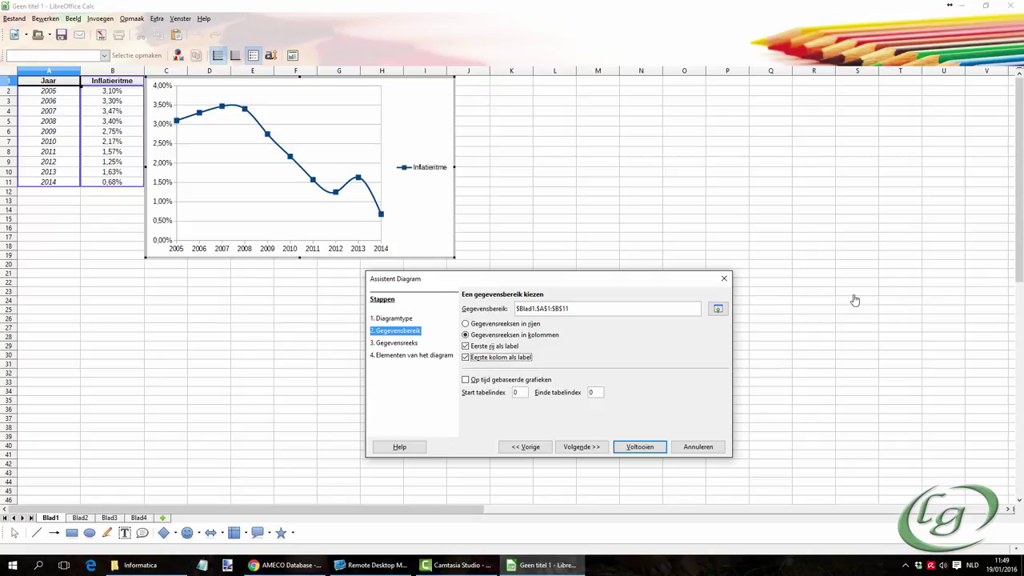
Give the chart the title "Inflatieritme" and turn off its legend.
{"action": "left_click", "coordinate": [582, 447]}
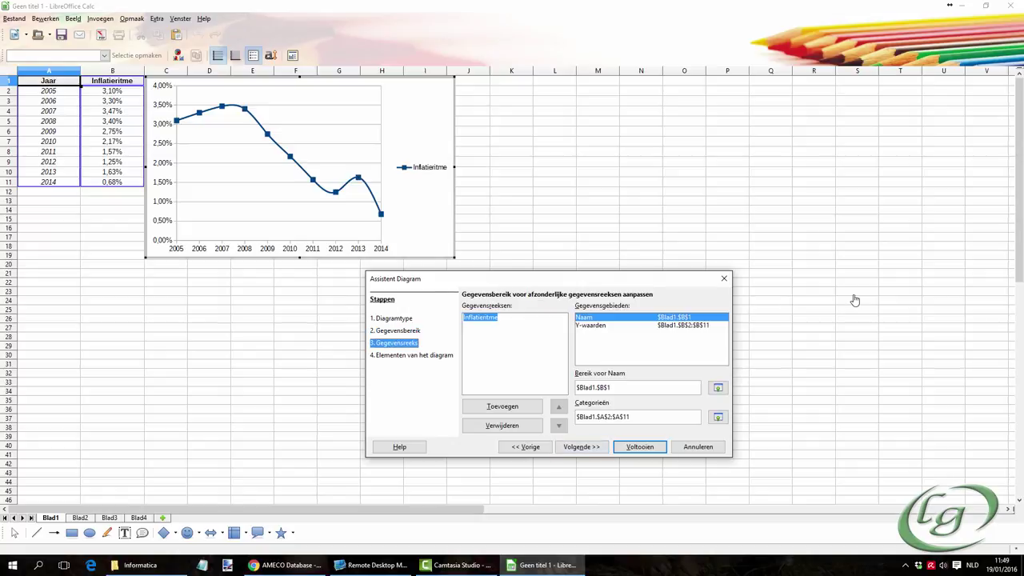
{"action": "key", "text": "alt+g"}
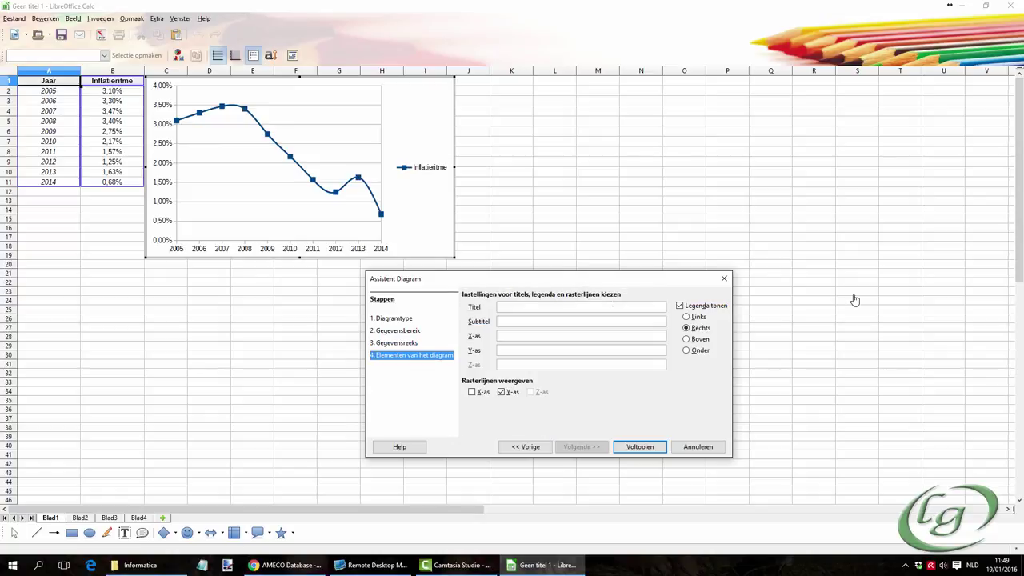
{"action": "type", "text": "Inflatiieritme"}
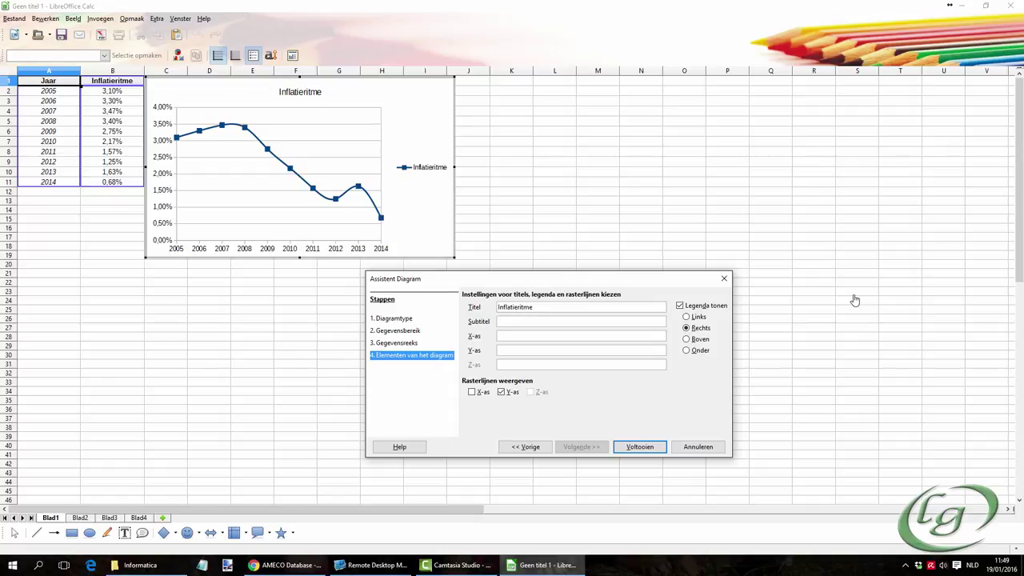
{"action": "left_click", "coordinate": [680, 305]}
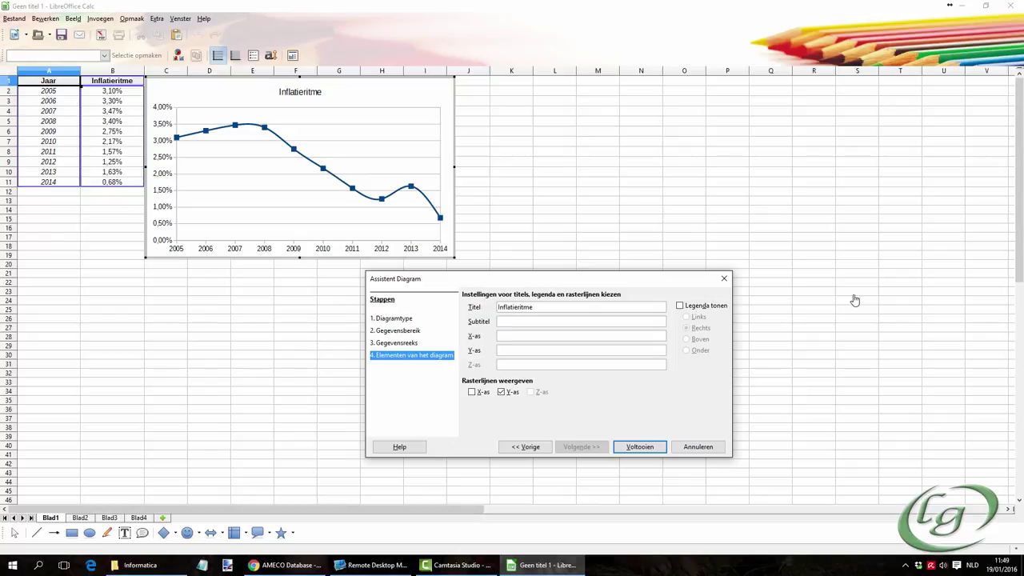
Title the X axis "Jaar" and the Y axis "Percentage", and finish creating the chart.
{"action": "type", "text": "Jaar"}
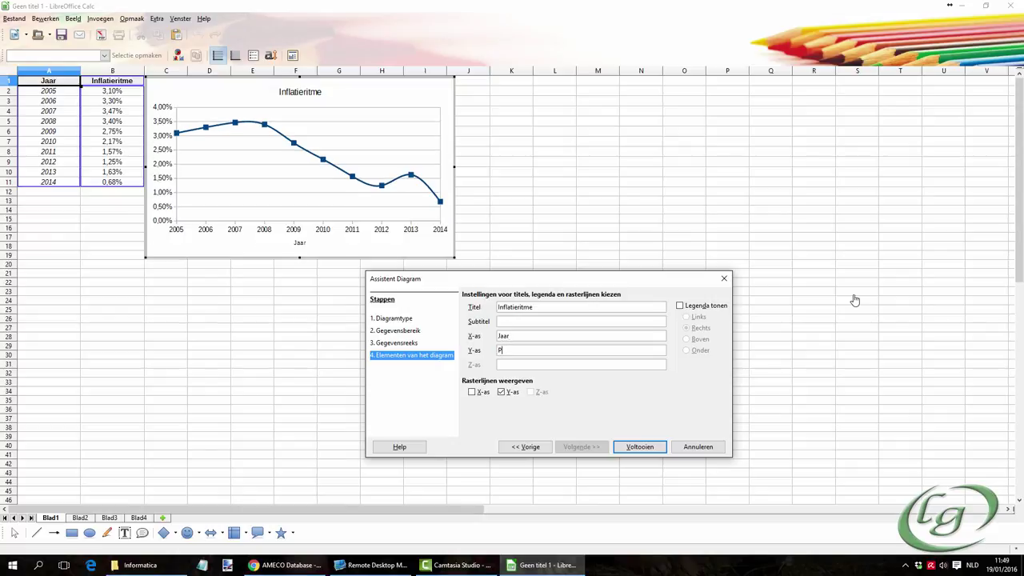
{"action": "type", "text": "Percentage"}
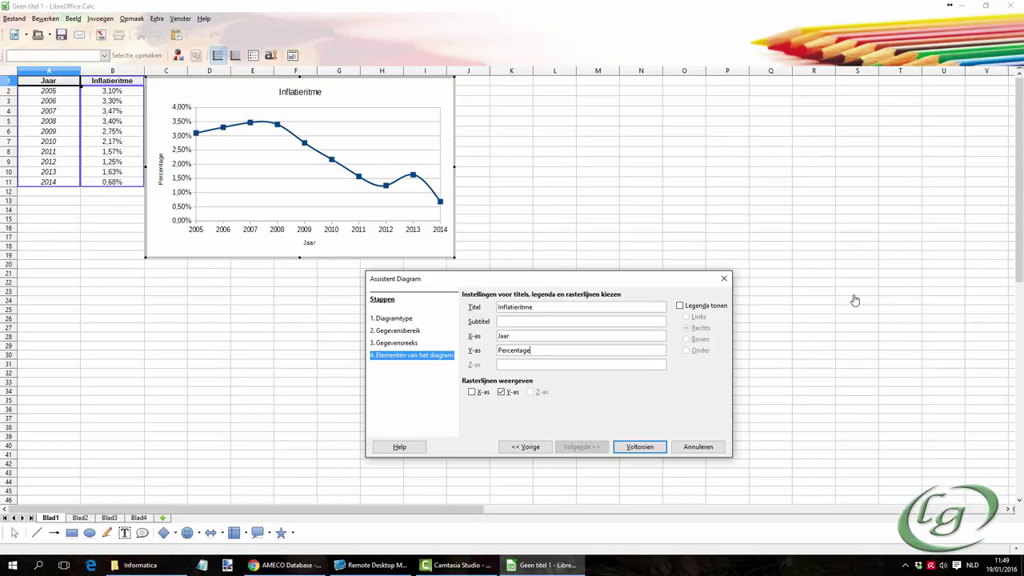
{"action": "key", "text": "Tab"}
{"action": "key", "text": "space"}
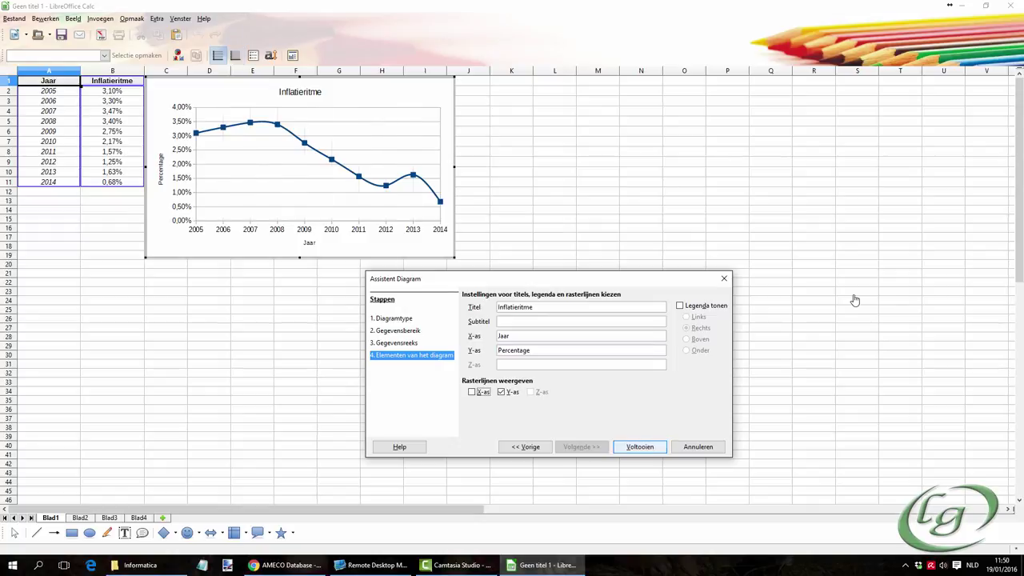
{"action": "key", "text": "Return"}
Enlarge the chart to about 29 by 16 cm and leave chart editing.
{"action": "left_click_drag", "start_coordinate": [454, 258], "coordinate": [707, 392]}
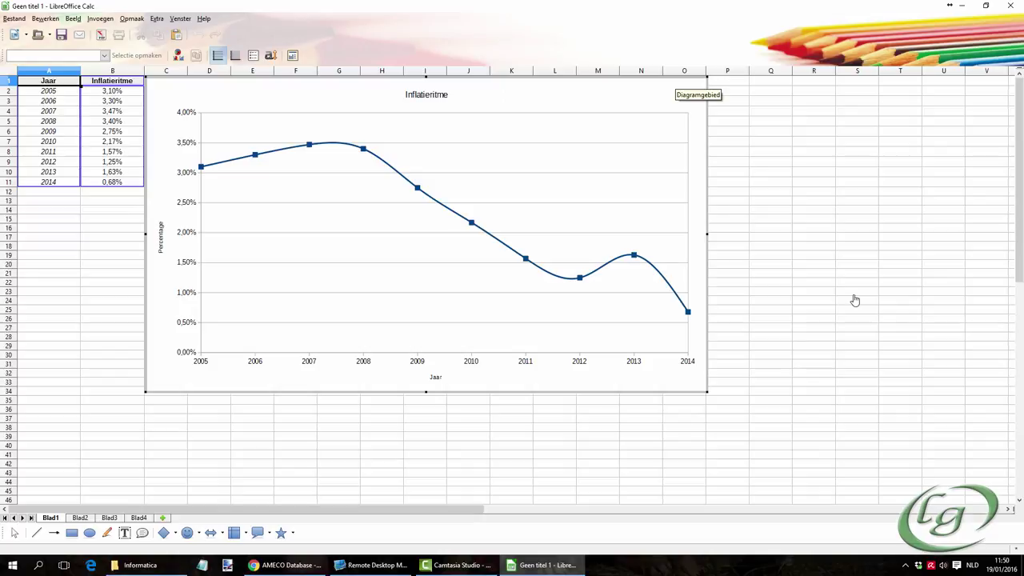
{"action": "left_click", "coordinate": [679, 82]}
{"action": "left_click", "coordinate": [456, 166]}
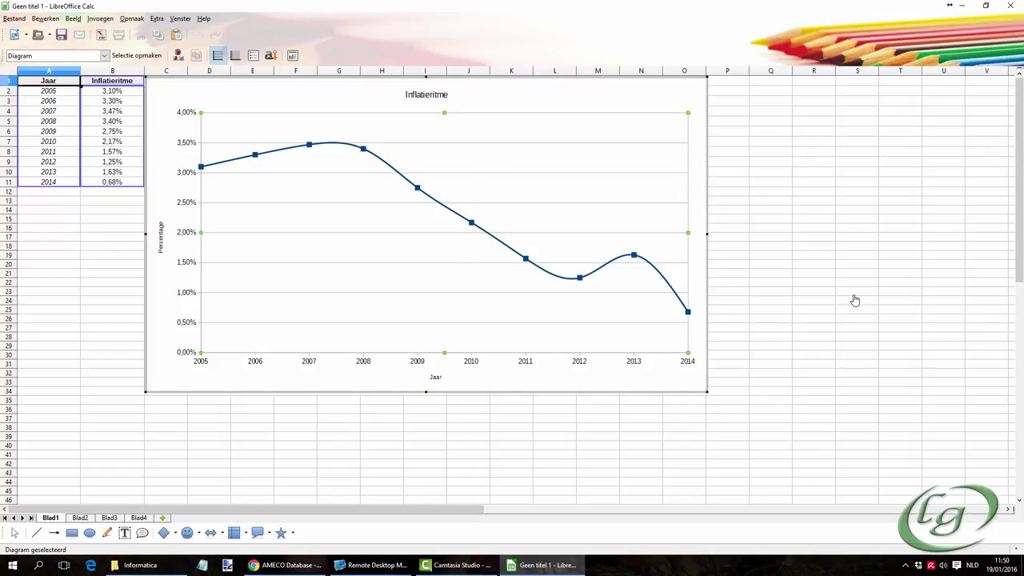
{"action": "key", "text": "Escape"}
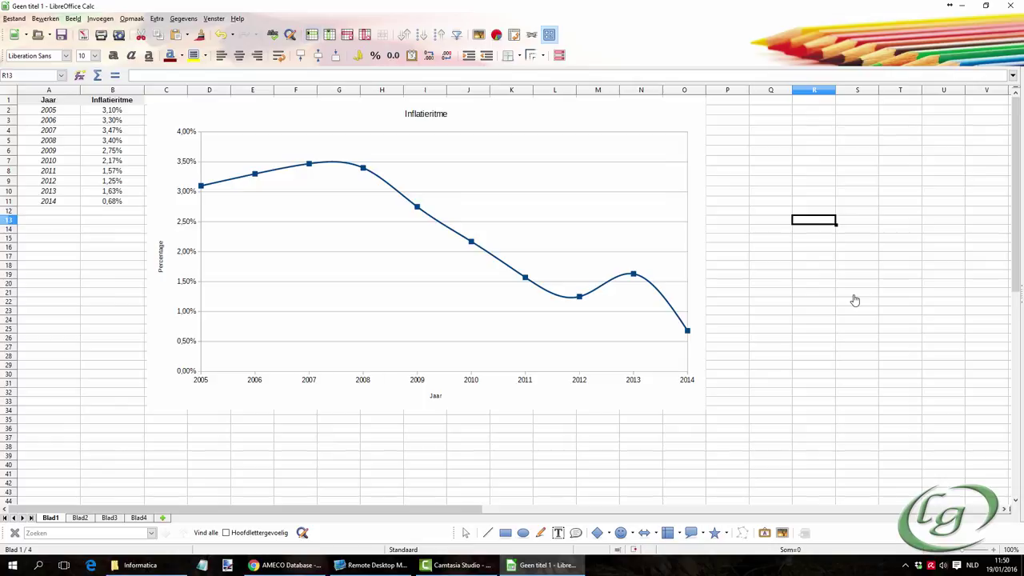
Reopen the chart for editing, cycle through its elements and open the formatting options of the chart wall.
{"action": "left_click", "coordinate": [569, 200]}
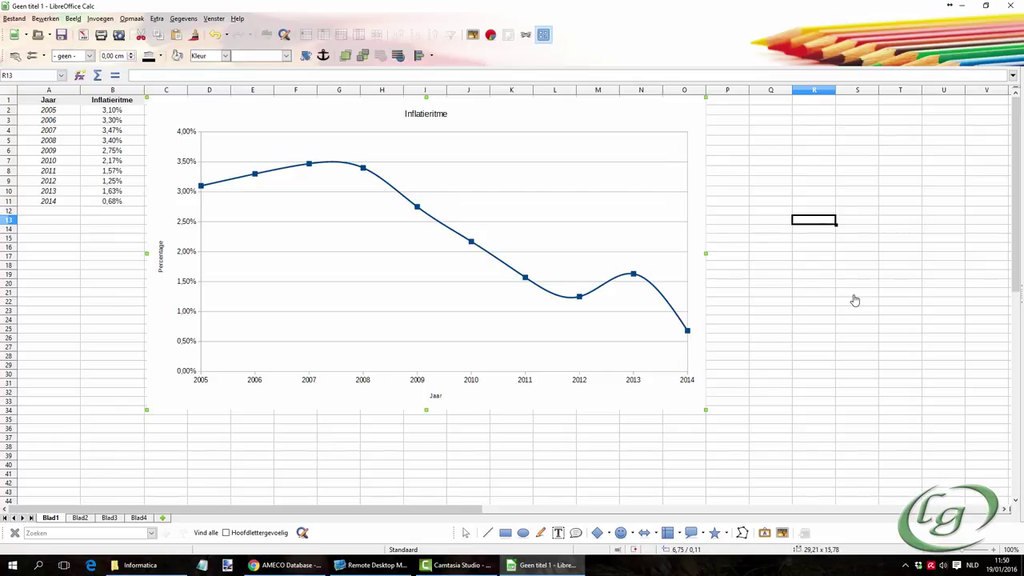
{"action": "double_click", "coordinate": [524, 122]}
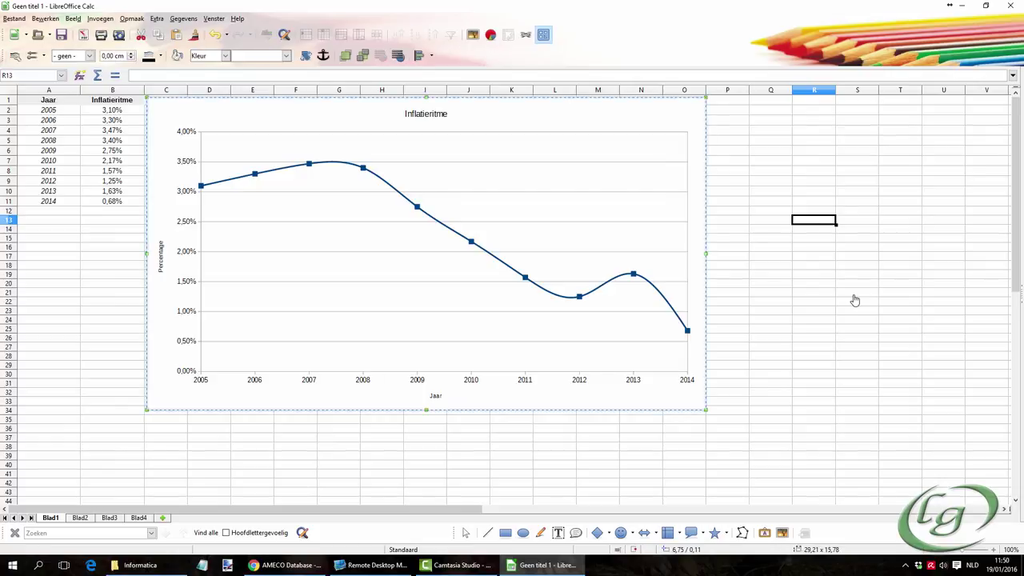
{"action": "key", "text": "Tab"}
{"action": "key", "text": "Tab"}
{"action": "key", "text": "Tab"}
{"action": "key", "text": "Tab"}
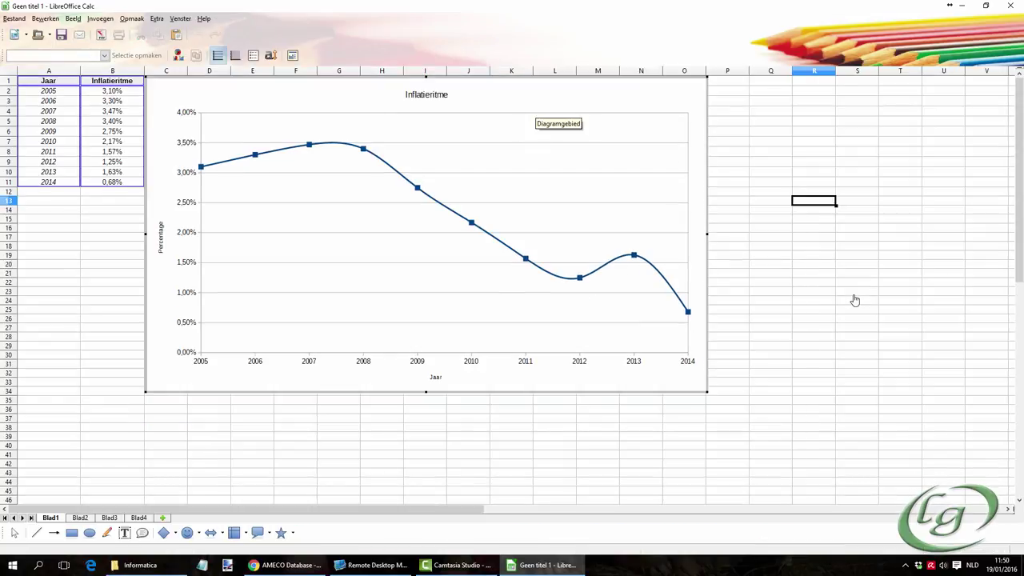
{"action": "key", "text": "Tab"}
{"action": "key", "text": "Tab"}
{"action": "key", "text": "Tab"}
{"action": "key", "text": "Tab"}
{"action": "key", "text": "Tab"}
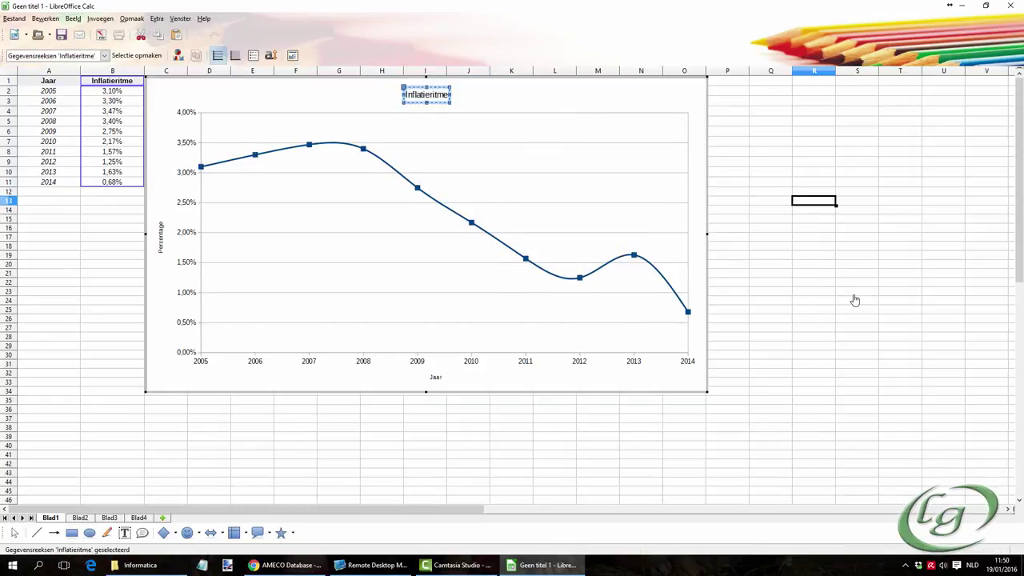
{"action": "key", "text": "Tab"}
{"action": "key", "text": "Tab"}
{"action": "key", "text": "Tab"}
{"action": "key", "text": "Tab"}
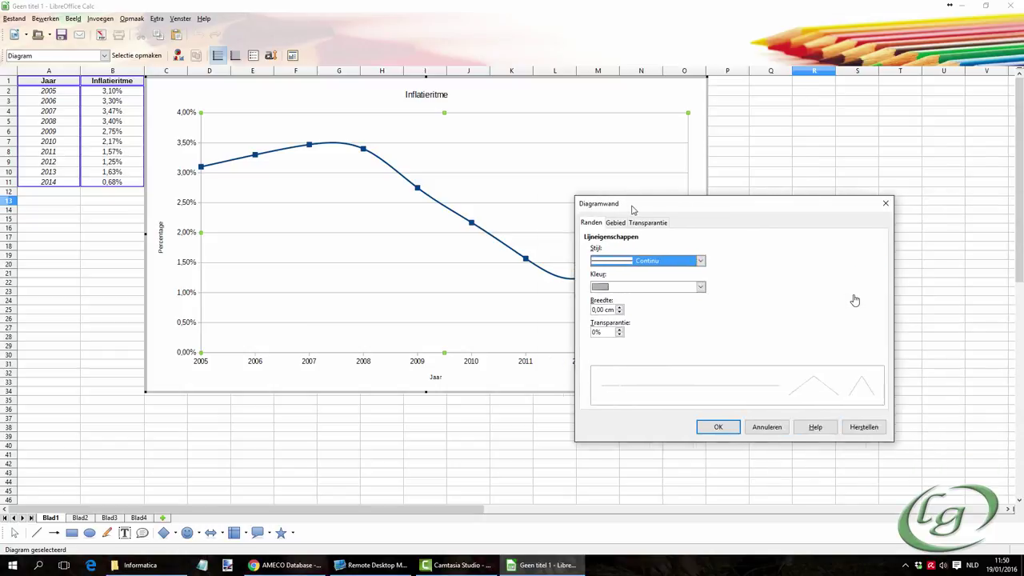
Fill the chart wall with the Kleurovergang preset "Groene gradiënt 2".
{"action": "left_click", "coordinate": [517, 213]}
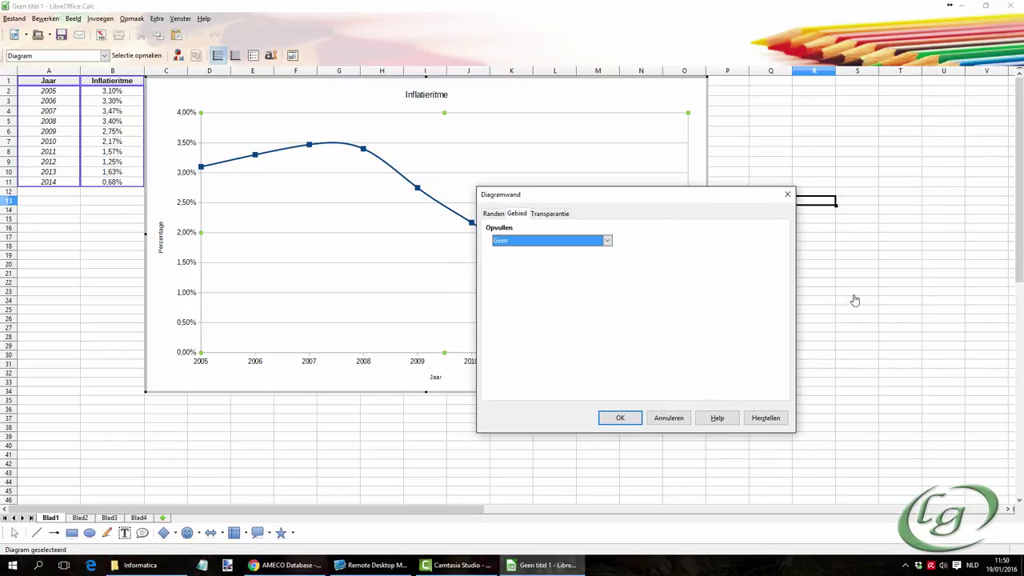
{"action": "left_click", "coordinate": [607, 241]}
{"action": "left_click", "coordinate": [607, 241]}
{"action": "key", "text": "Down"}
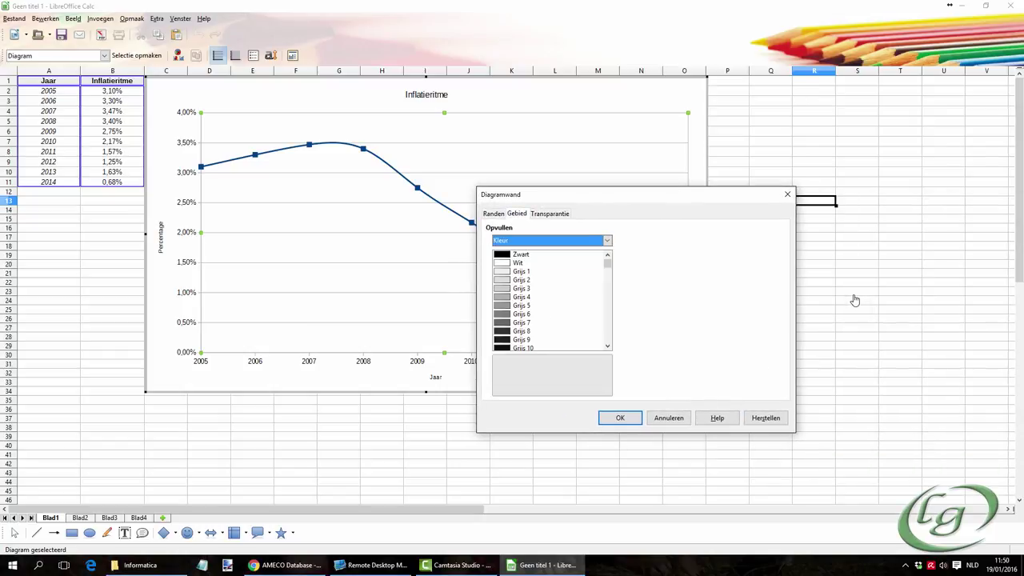
{"action": "left_click", "coordinate": [607, 241]}
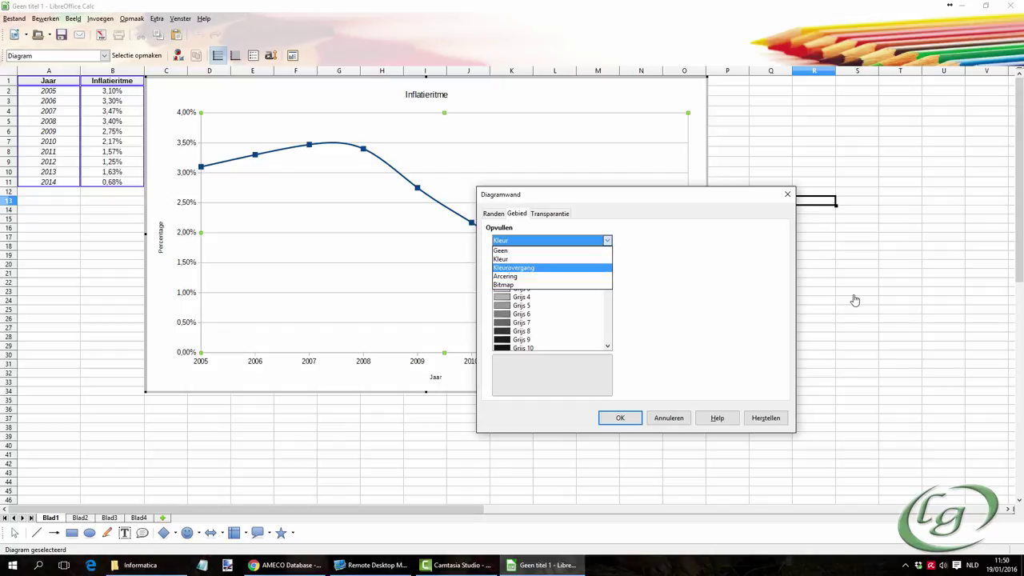
{"action": "left_click", "coordinate": [544, 268]}
{"action": "left_click_drag", "start_coordinate": [608, 272], "coordinate": [608, 299]}
{"action": "left_click", "coordinate": [539, 314]}
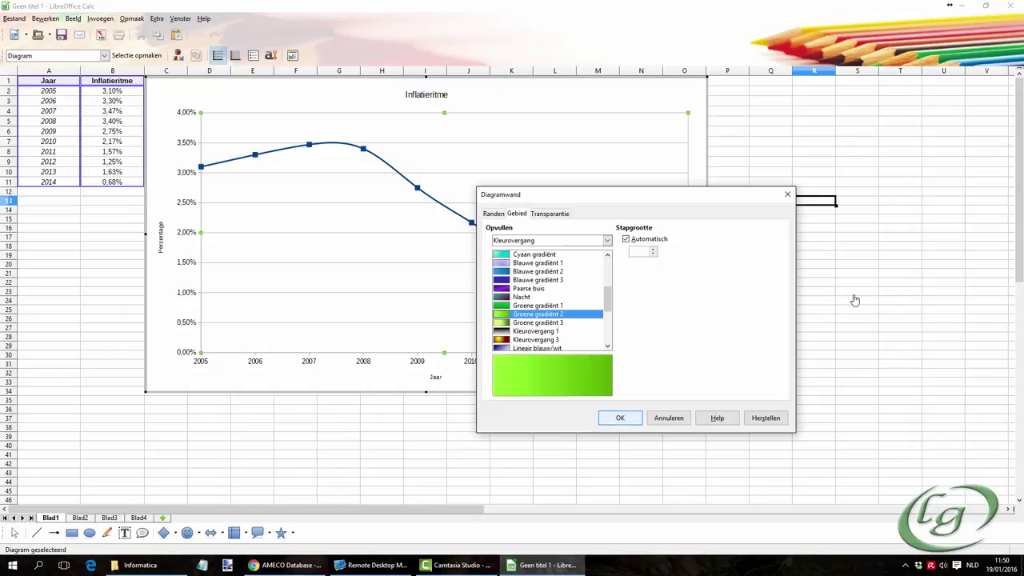
{"action": "key", "text": "Return"}
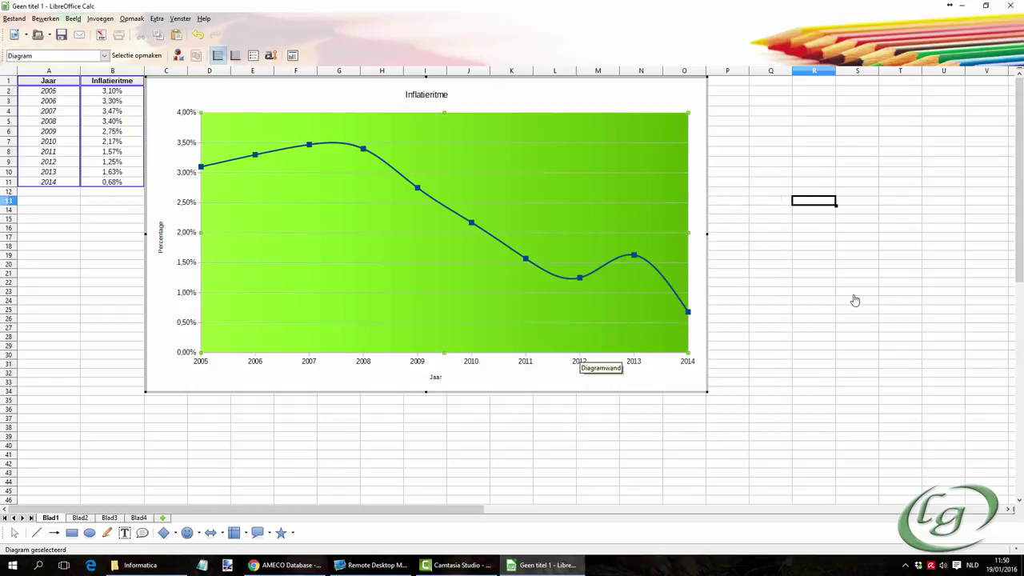
Change the chart wall's fill from a gradient to the solid Kleur option "Groen 9".
{"action": "right_click", "coordinate": [469, 135]}
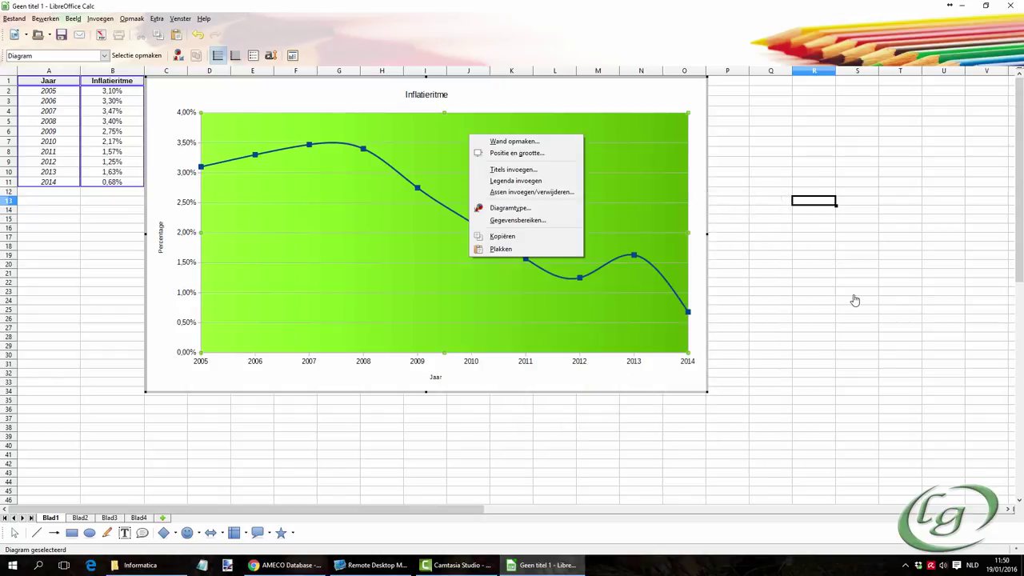
{"action": "key", "text": "Up"}
{"action": "key", "text": "Return"}
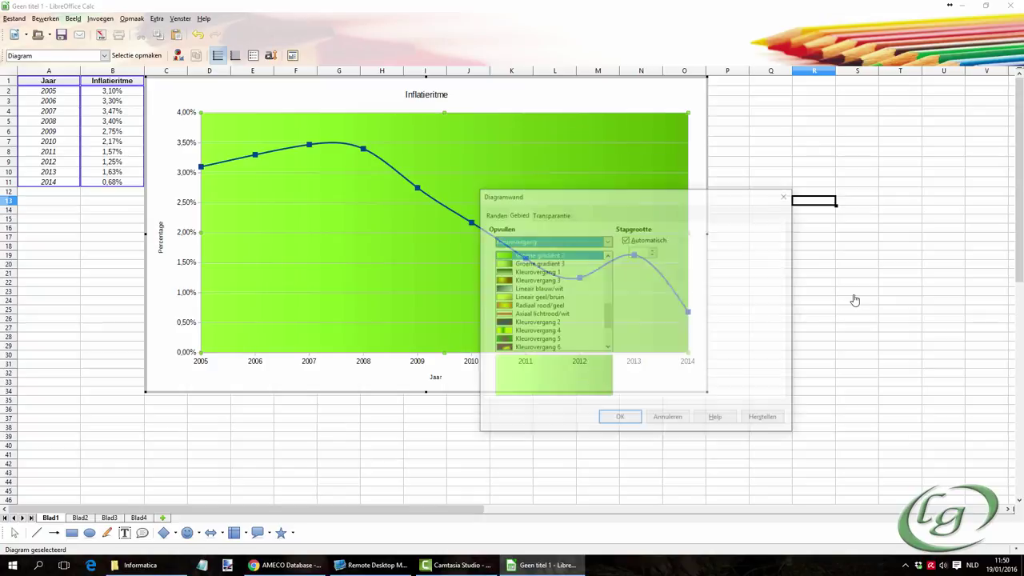
{"action": "left_click_drag", "start_coordinate": [607, 316], "coordinate": [607, 331]}
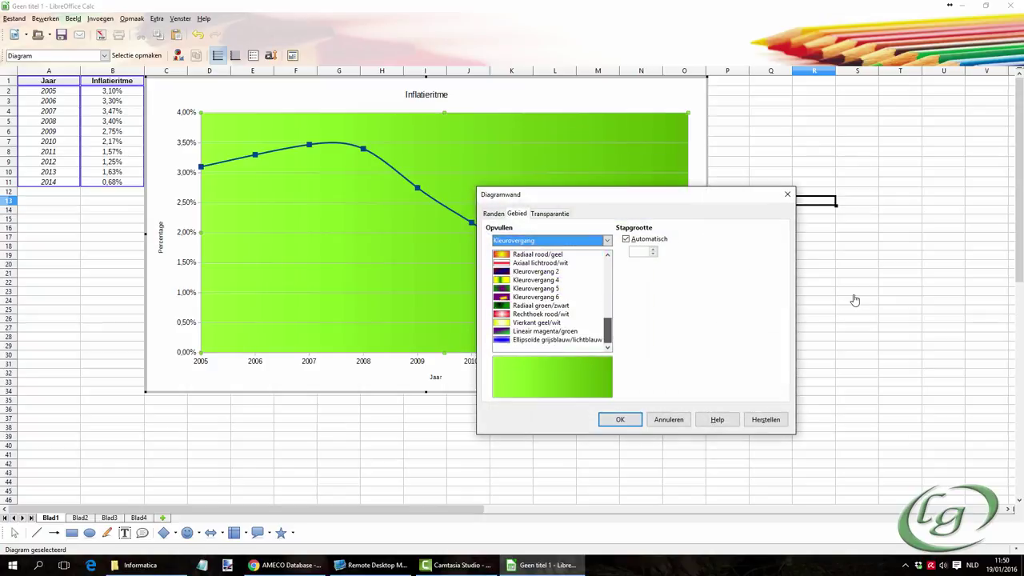
{"action": "left_click", "coordinate": [547, 322]}
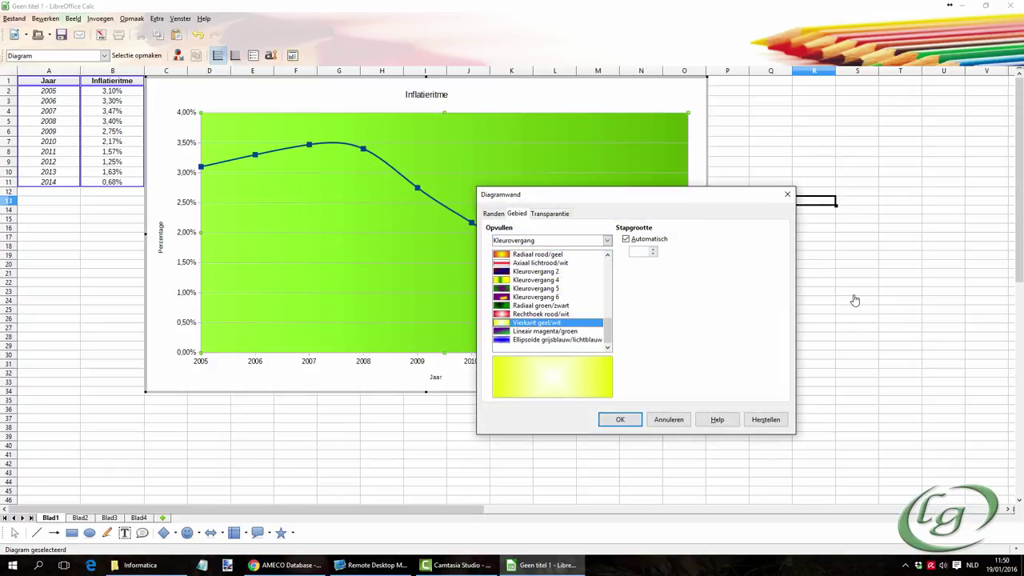
{"action": "key", "text": "shift+Tab"}
{"action": "key", "text": "Up"}
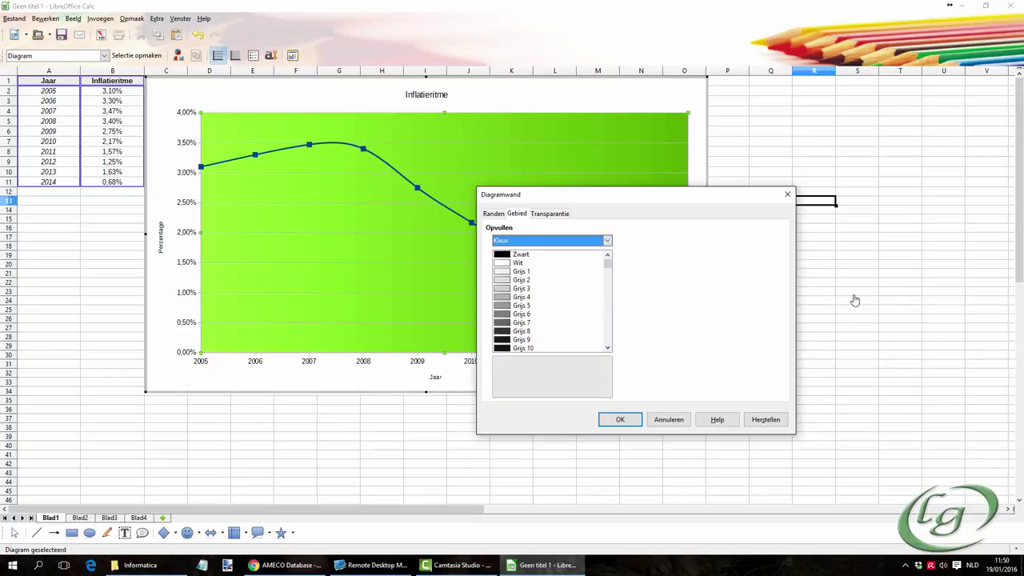
{"action": "scroll", "coordinate": [552, 300], "scroll_direction": "down", "scroll_amount": 20}
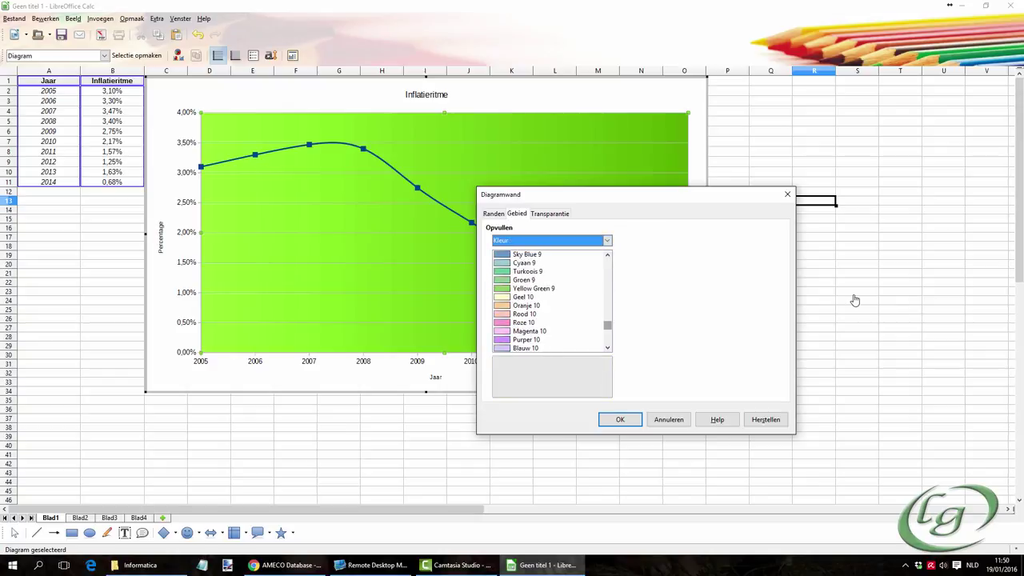
{"action": "left_click", "coordinate": [525, 280]}
{"action": "left_click", "coordinate": [619, 419]}
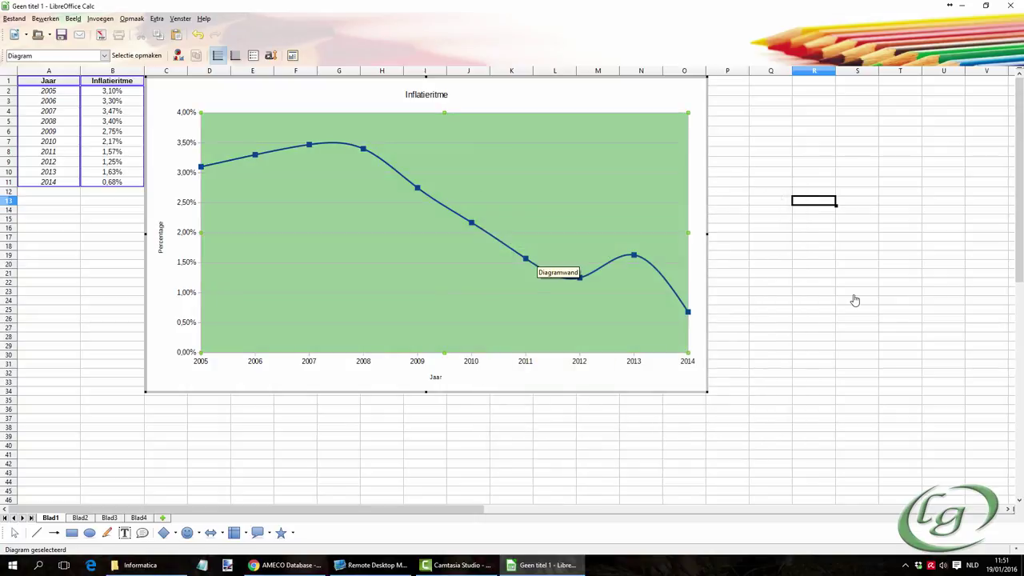
Set the line colour of the Inflatieritme data series to "Diagram 3".
{"action": "key", "text": "Tab"}
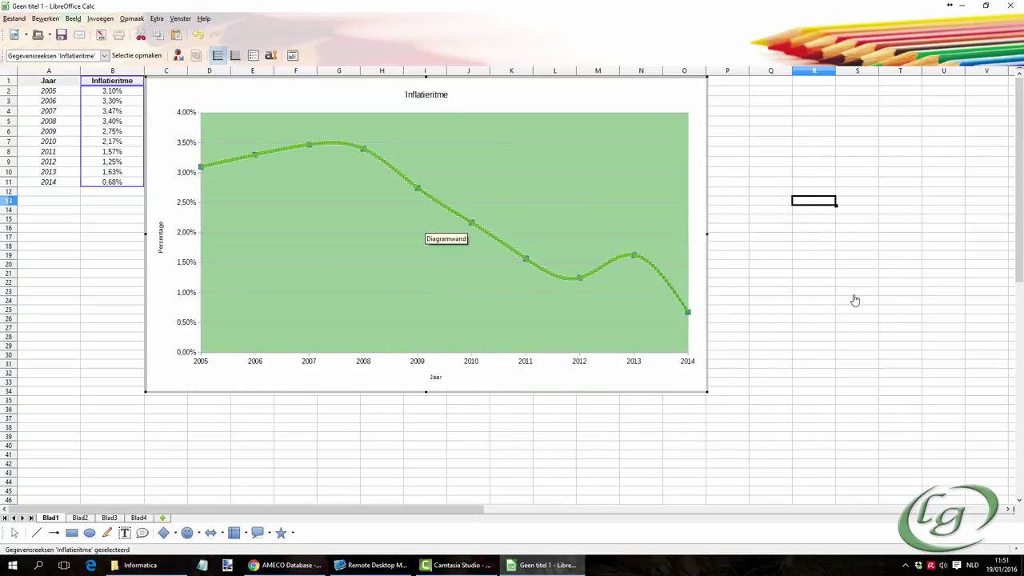
{"action": "key", "text": "Return"}
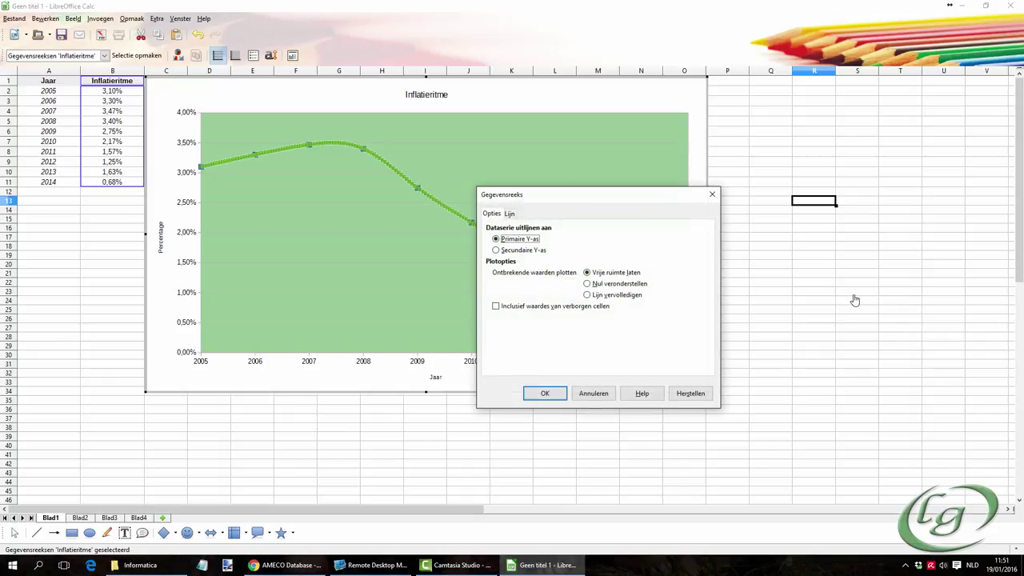
{"action": "key", "text": "Escape"}
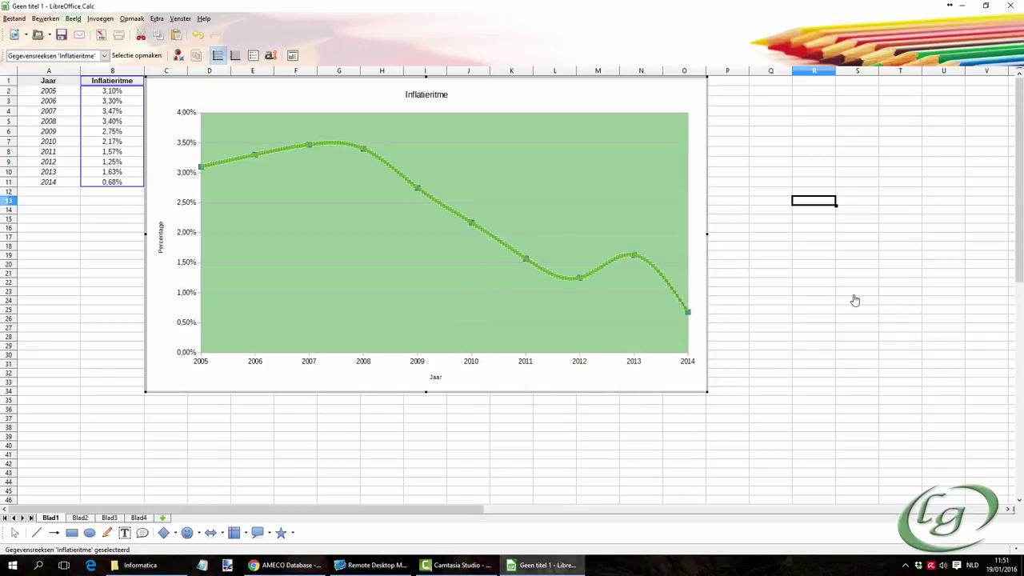
{"action": "key", "text": "shift+F10"}
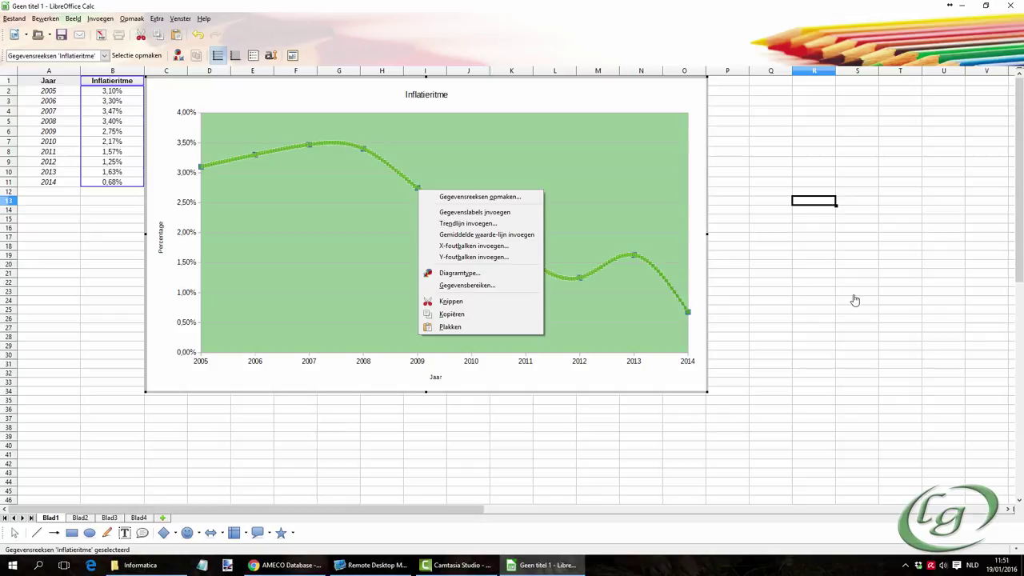
{"action": "key", "text": "Down"}
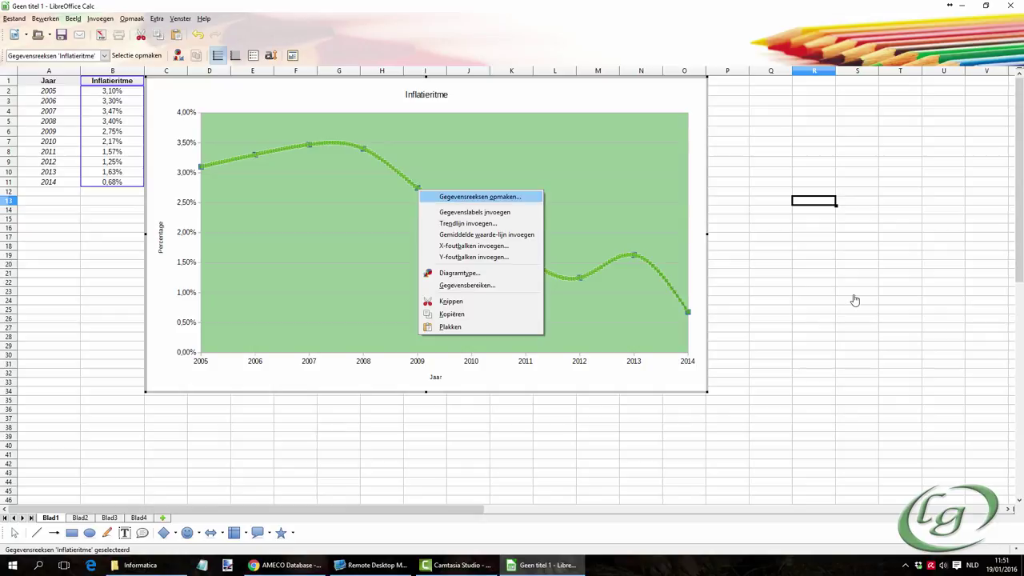
{"action": "key", "text": "Return"}
{"action": "key", "text": "ctrl+Page_Down"}
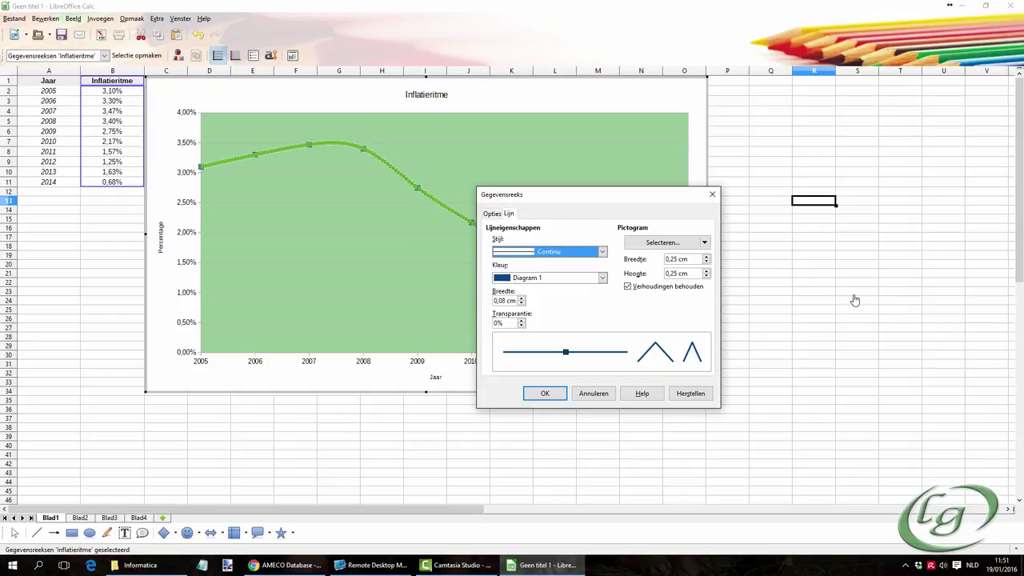
{"action": "key", "text": "Tab"}
{"action": "key", "text": "alt+Down"}
{"action": "key", "text": "Down"}
{"action": "key", "text": "Down"}
{"action": "key", "text": "Down"}
{"action": "key", "text": "Down"}
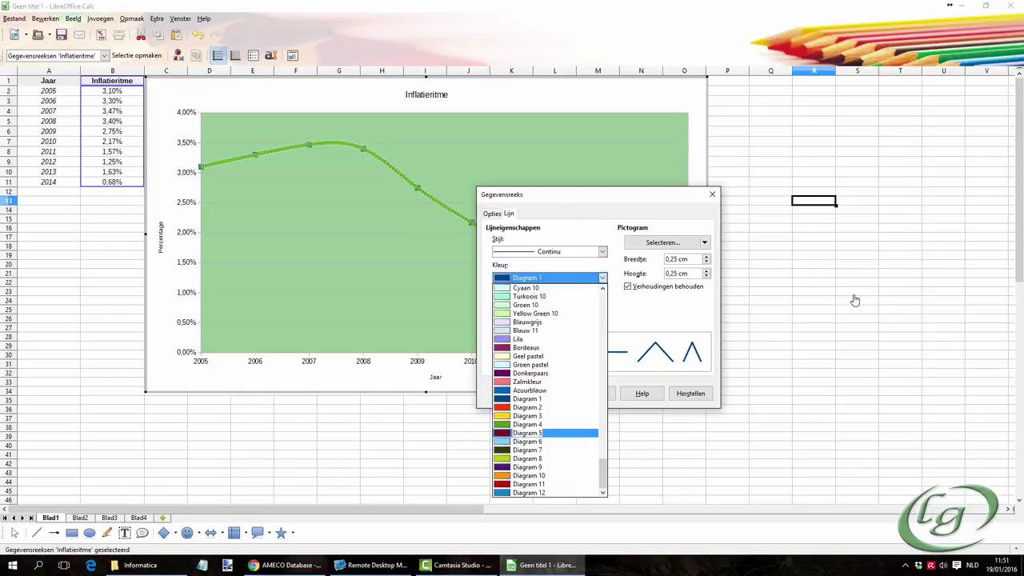
{"action": "key", "text": "Up"}
{"action": "key", "text": "Up"}
{"action": "key", "text": "Return"}
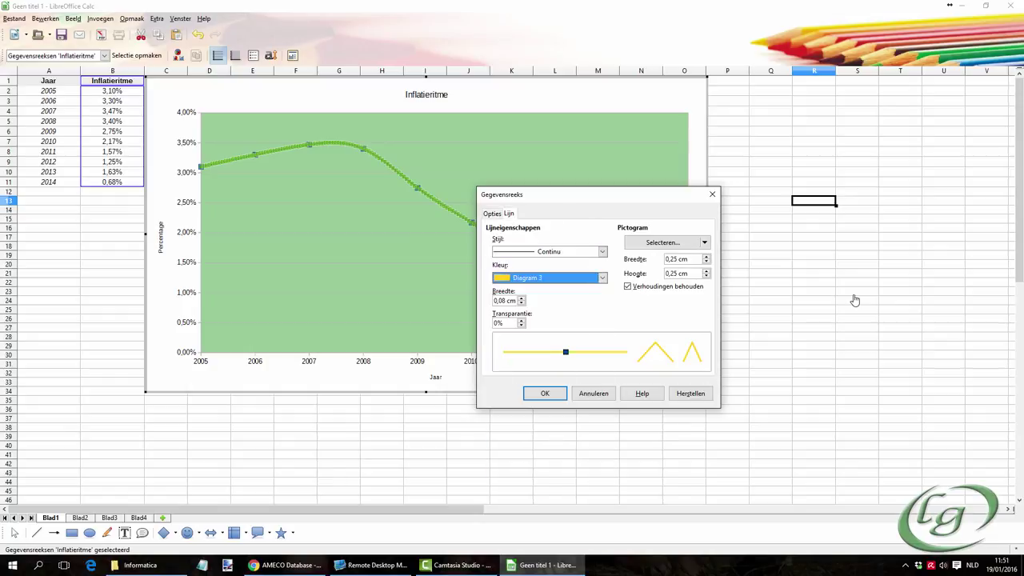
Set the series line width to 0,10 cm and its symbols to 0,50 by 0,50 cm, and leave chart editing.
{"action": "key", "text": "Tab"}
{"action": "key", "text": "Up"}
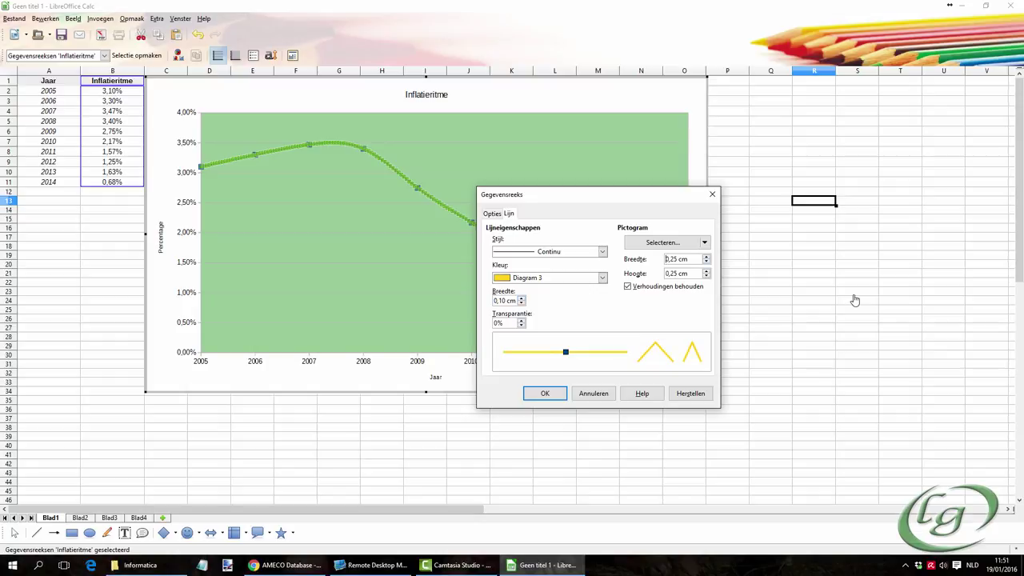
{"action": "key", "text": "Up"}
{"action": "key", "text": "Up"}
{"action": "key", "text": "Up"}
{"action": "key", "text": "Up"}
{"action": "key", "text": "Up"}
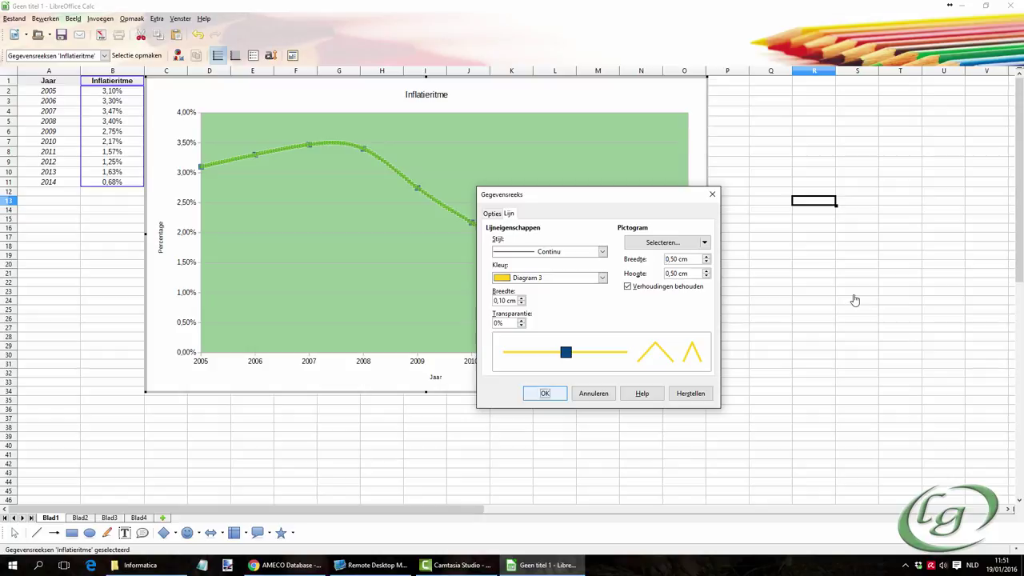
{"action": "key", "text": "Return"}
{"action": "key", "text": "Escape"}
{"action": "key", "text": "Escape"}
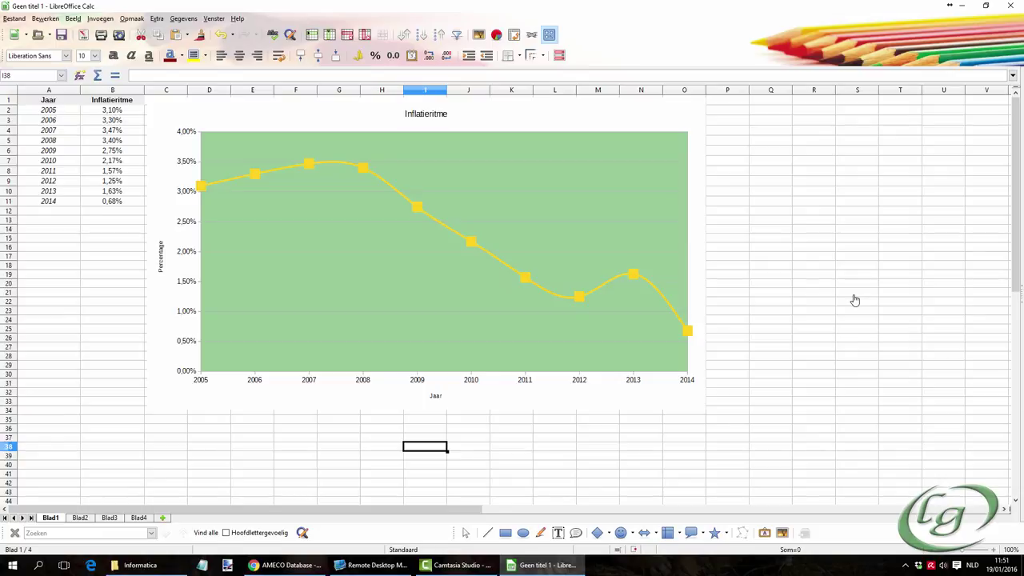
Reopen the chart for editing and insert data labels on the Inflatieritme data series.
{"action": "left_click", "coordinate": [426, 252]}
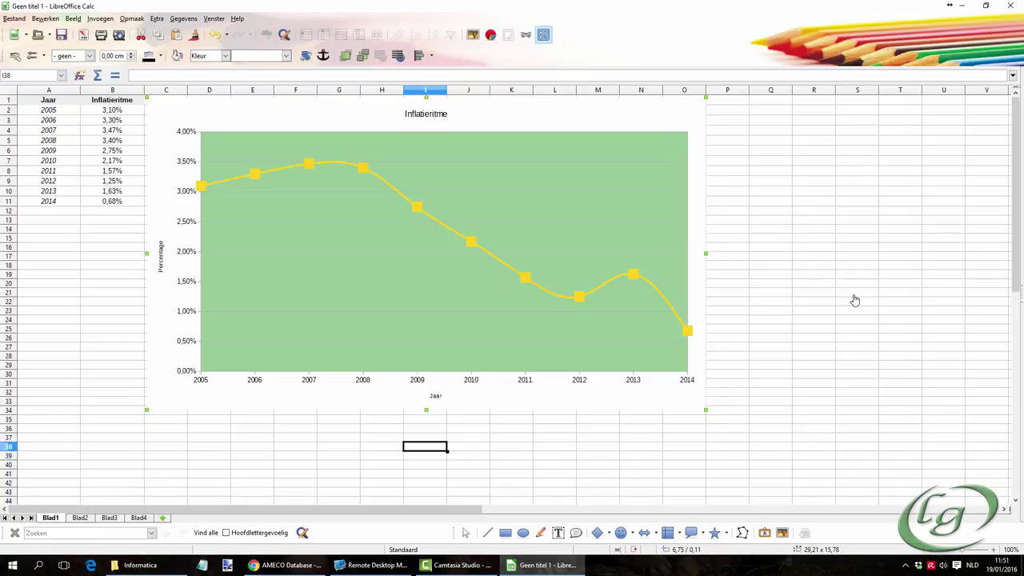
{"action": "right_click", "coordinate": [470, 241]}
{"action": "left_click", "coordinate": [503, 437]}
{"action": "key", "text": "ctrl+c"}
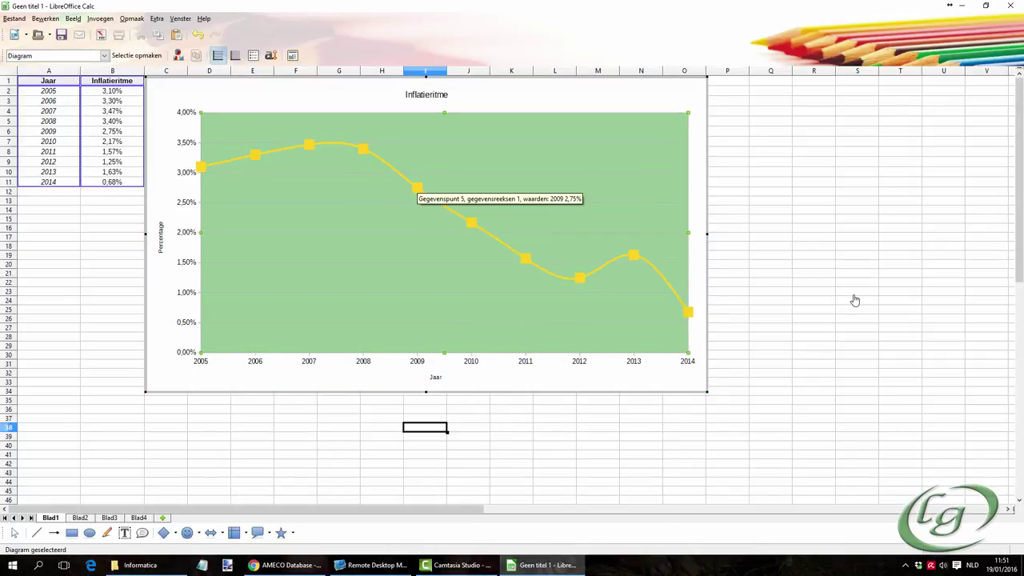
{"action": "left_click", "coordinate": [417, 188]}
{"action": "right_click", "coordinate": [418, 189]}
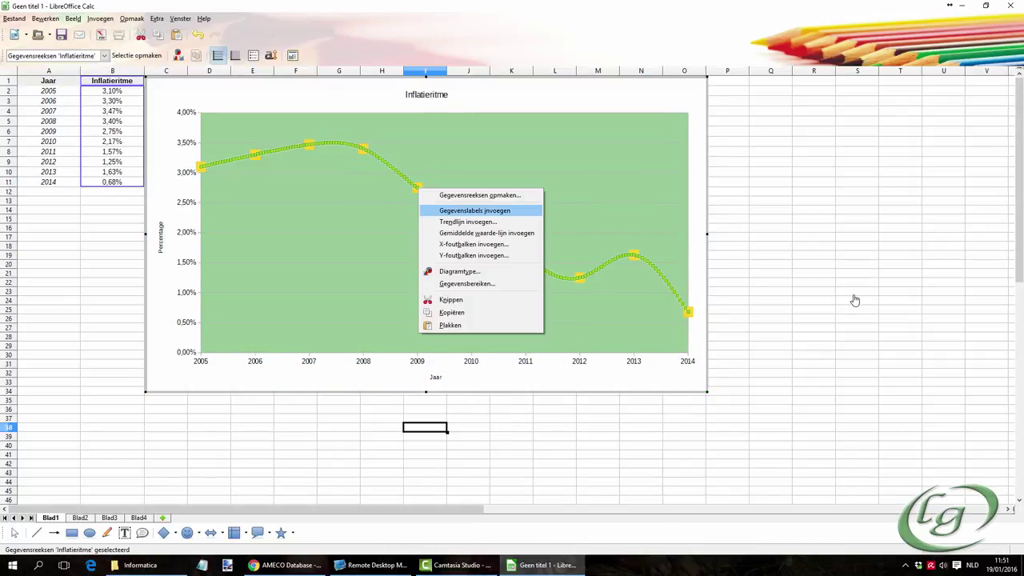
{"action": "key", "text": "Return"}
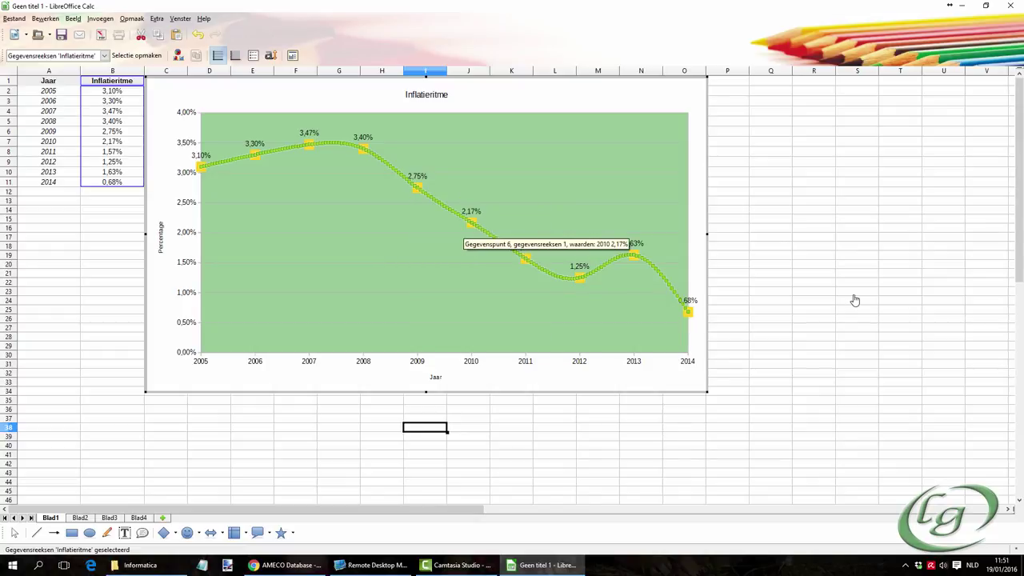
Rotate the data labels of the Inflatieritme series by 47 degrees, keeping their values shown as numbers.
{"action": "right_click", "coordinate": [470, 221]}
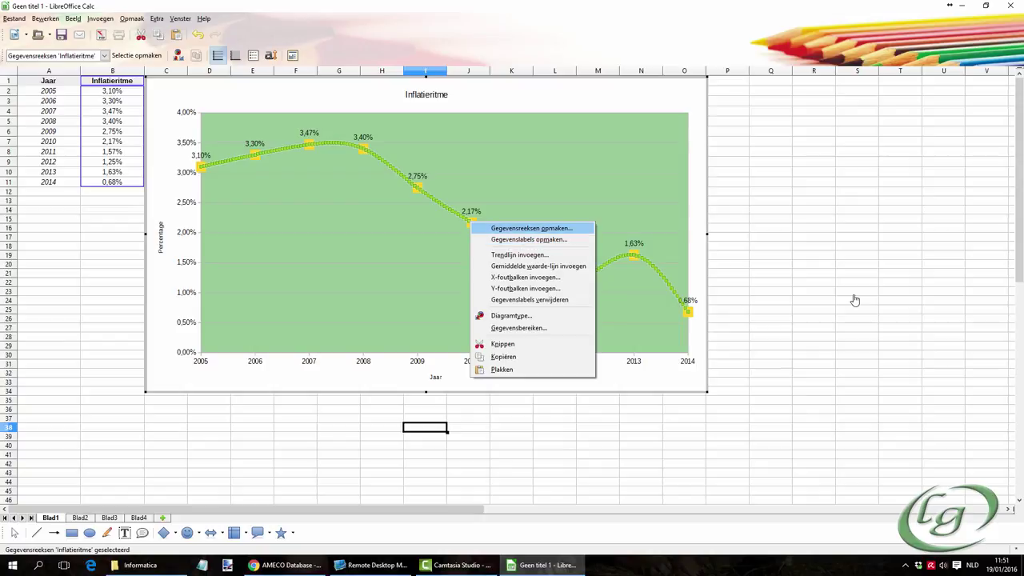
{"action": "key", "text": "Down"}
{"action": "key", "text": "Return"}
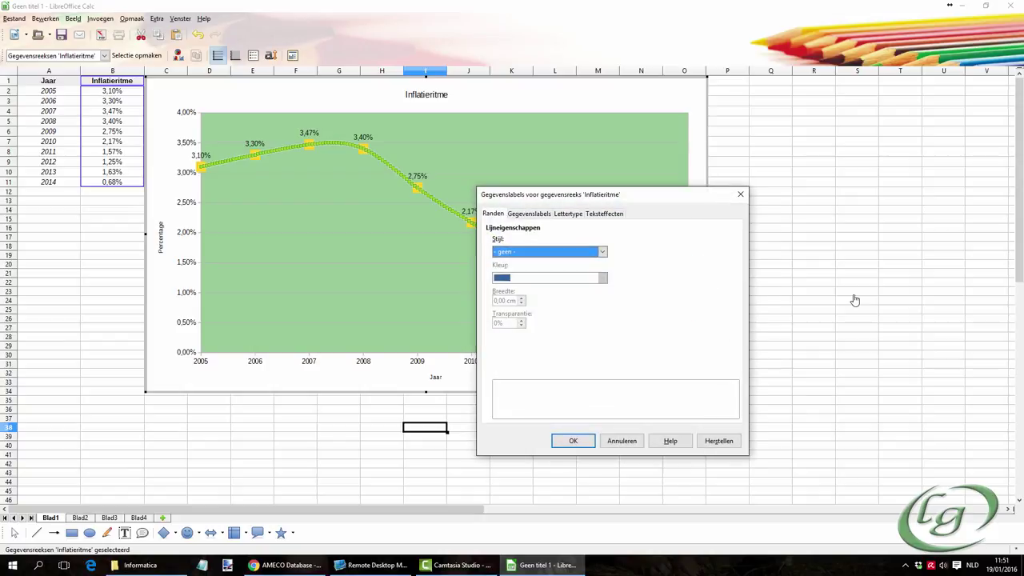
{"action": "key", "text": "ctrl+Page_Down"}
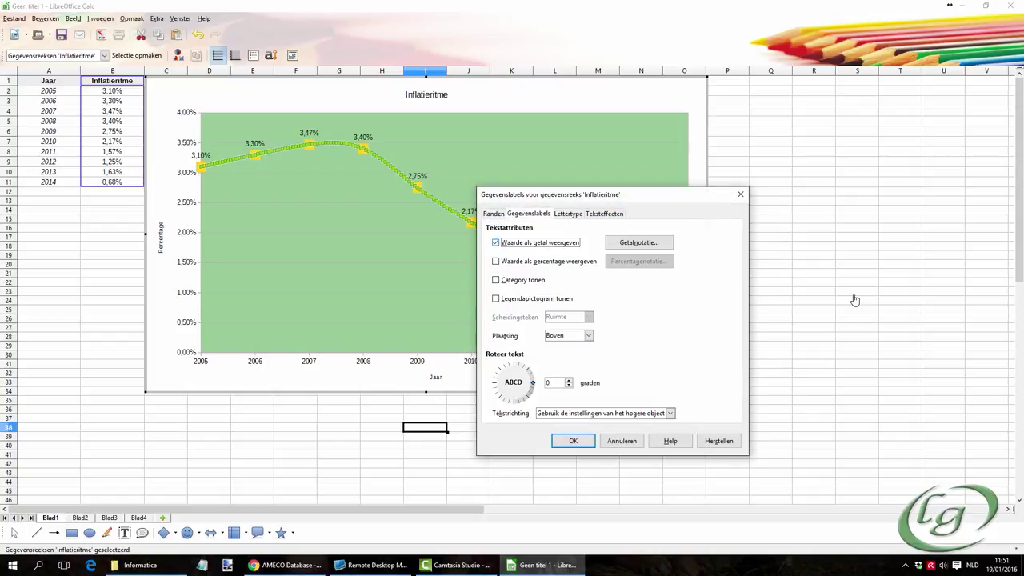
{"action": "key", "text": "space"}
{"action": "key", "text": "space"}
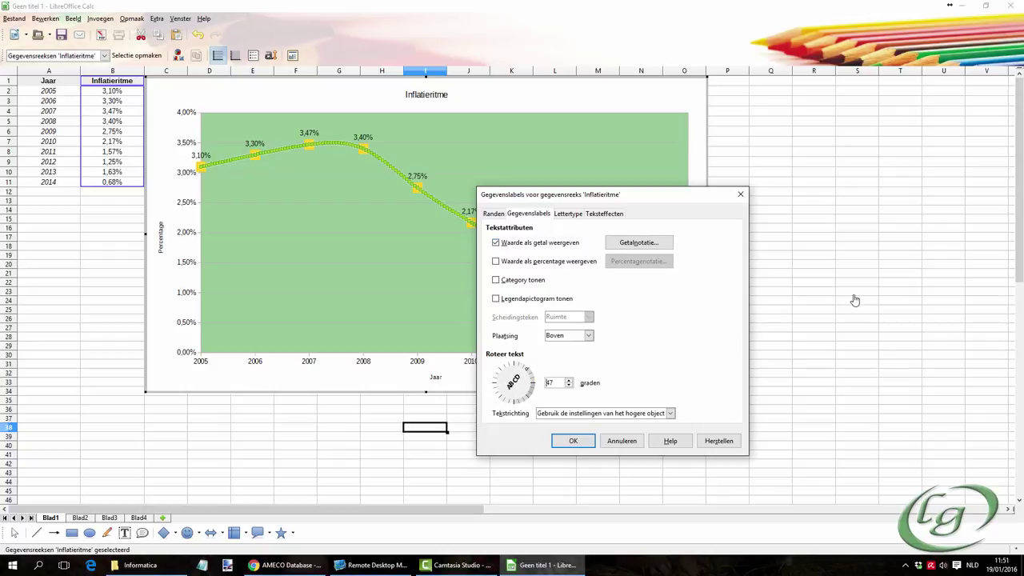
{"action": "key", "text": "Return"}
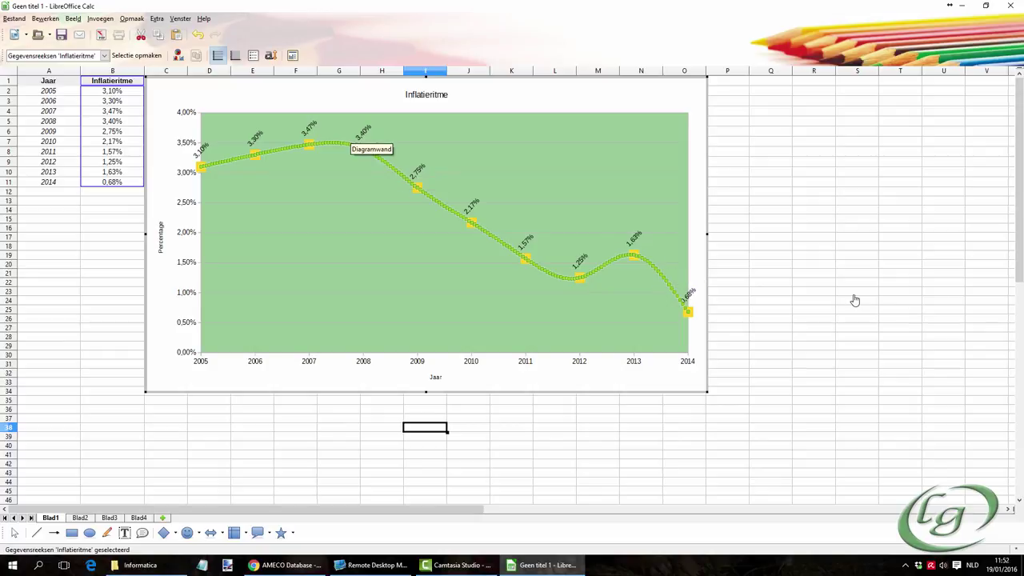
Select the chart's main title and open its formatting options.
{"action": "left_click", "coordinate": [437, 95]}
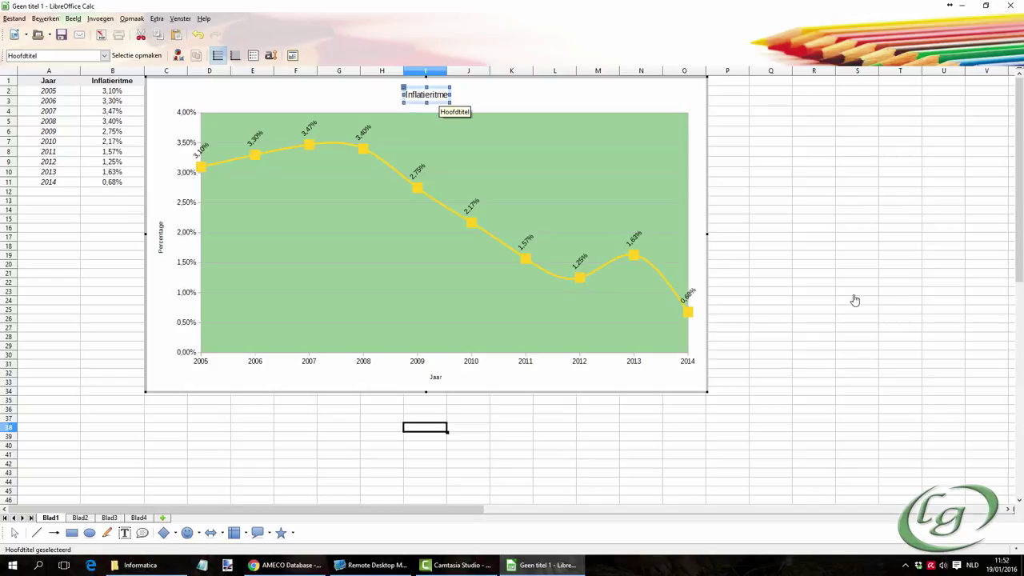
{"action": "key", "text": "Return"}
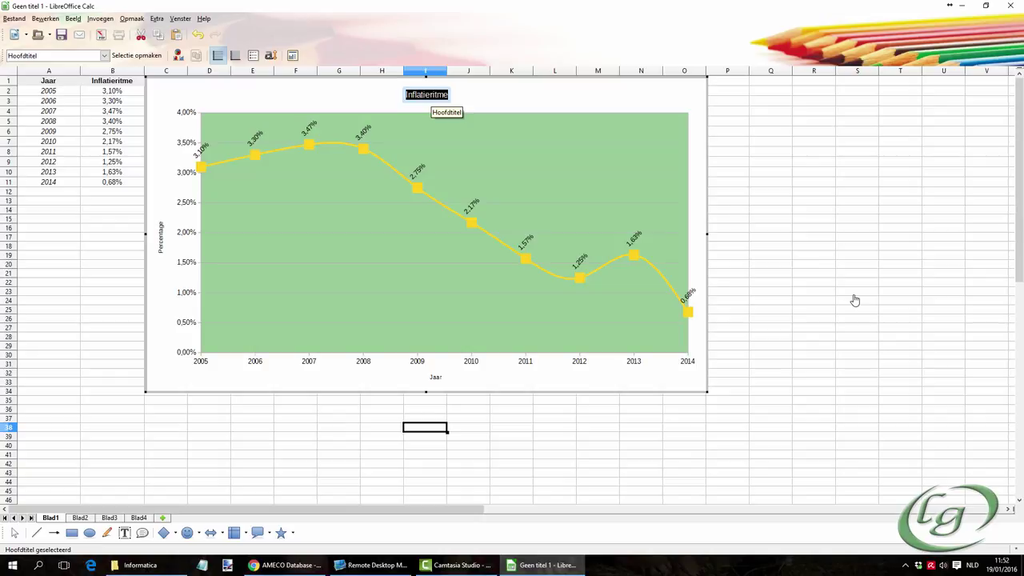
{"action": "key", "text": "alt+o"}
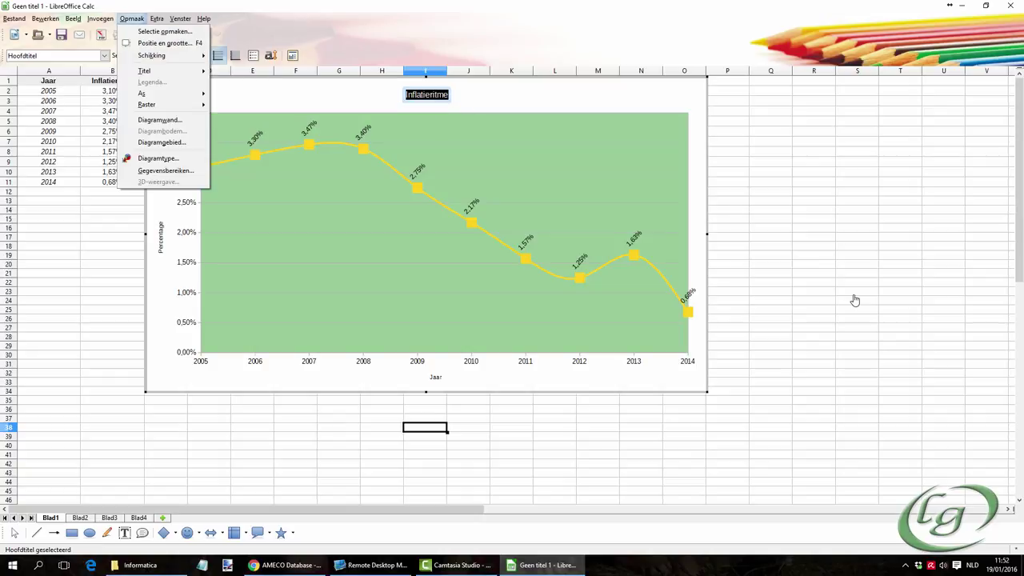
{"action": "key", "text": "t"}
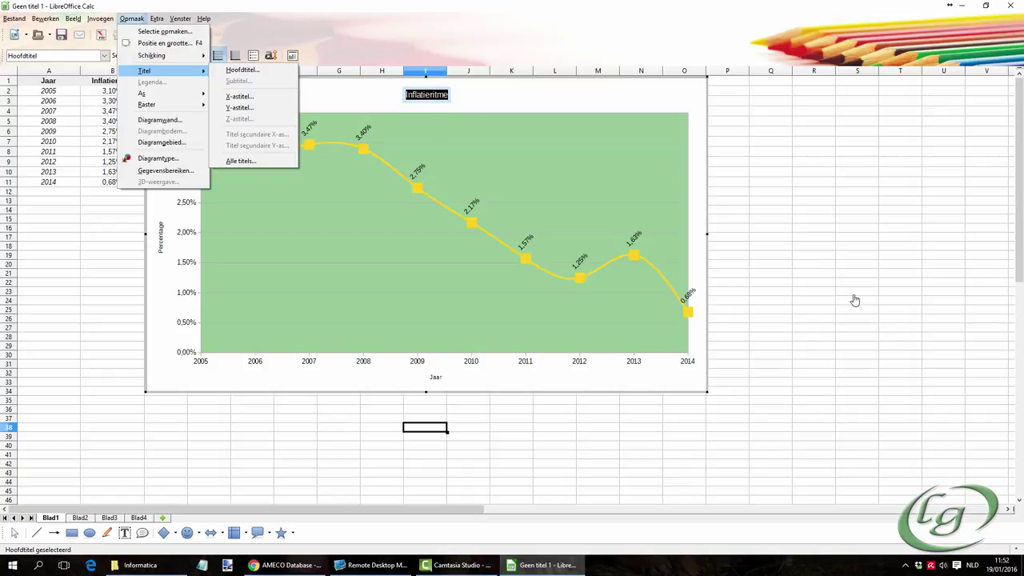
{"action": "key", "text": "Right"}
{"action": "key", "text": "Down"}
{"action": "key", "text": "Escape"}
{"action": "key", "text": "Escape"}
{"action": "key", "text": "Escape"}
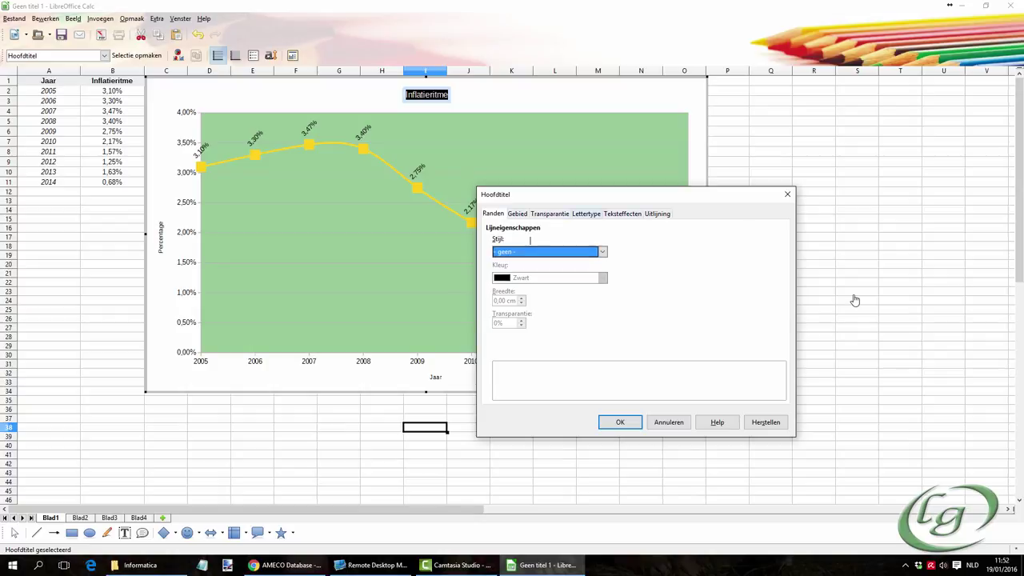
Set the main title's font size to 20.
{"action": "key", "text": "ctrl+Page_Down"}
{"action": "key", "text": "ctrl+Page_Down"}
{"action": "key", "text": "ctrl+Page_Down"}
{"action": "key", "text": "Tab"}
{"action": "key", "text": "Tab"}
{"action": "key", "text": "Down"}
{"action": "key", "text": "Down"}
{"action": "key", "text": "Down"}
{"action": "key", "text": "Down"}
{"action": "key", "text": "Down"}
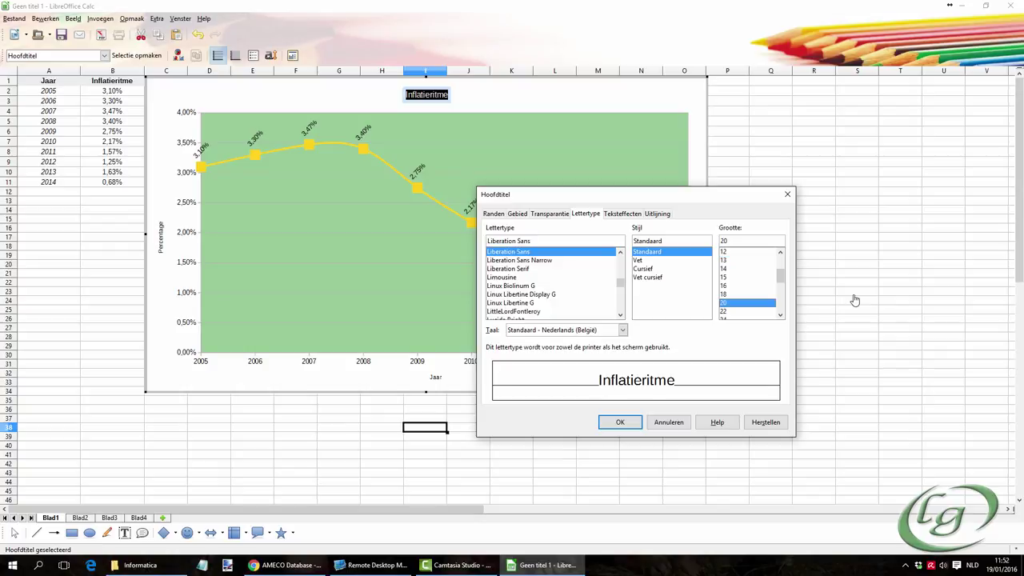
Give the main title outline and shadow effects with the text colour Rood, and apply the formatting.
{"action": "key", "text": "ctrl+Page_Down"}
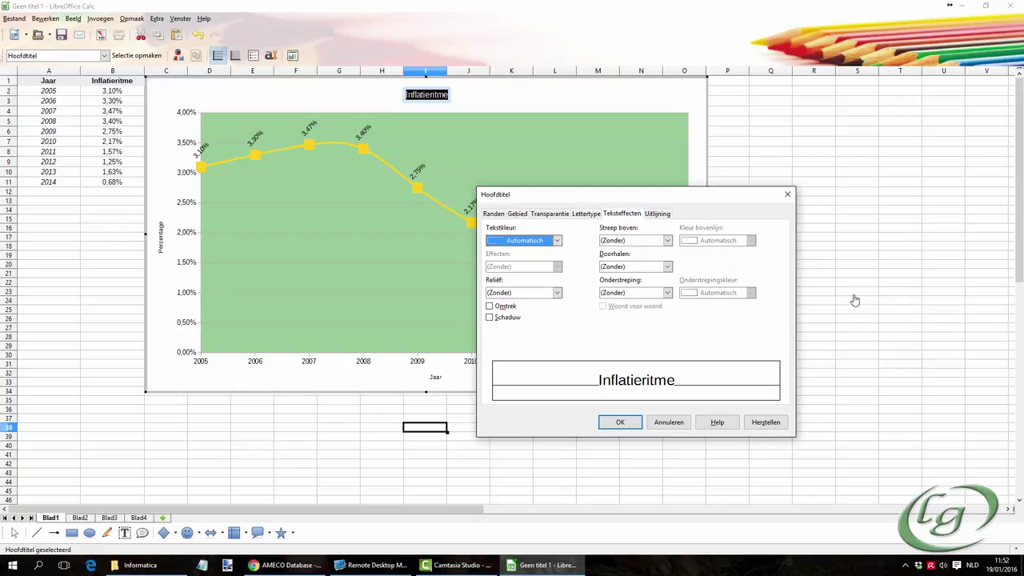
{"action": "key", "text": "alt+m"}
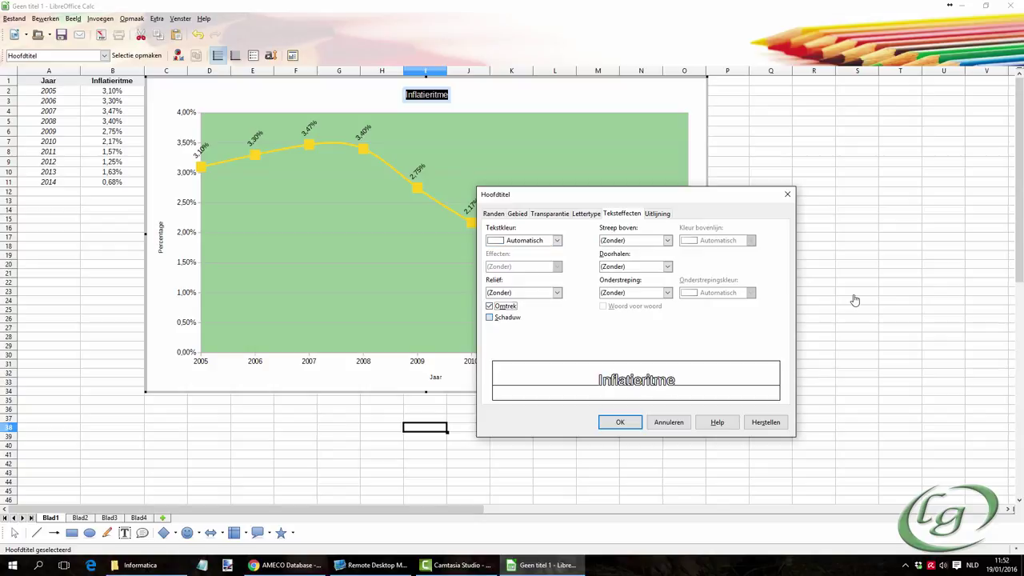
{"action": "key", "text": "alt+s"}
{"action": "left_click", "coordinate": [556, 241]}
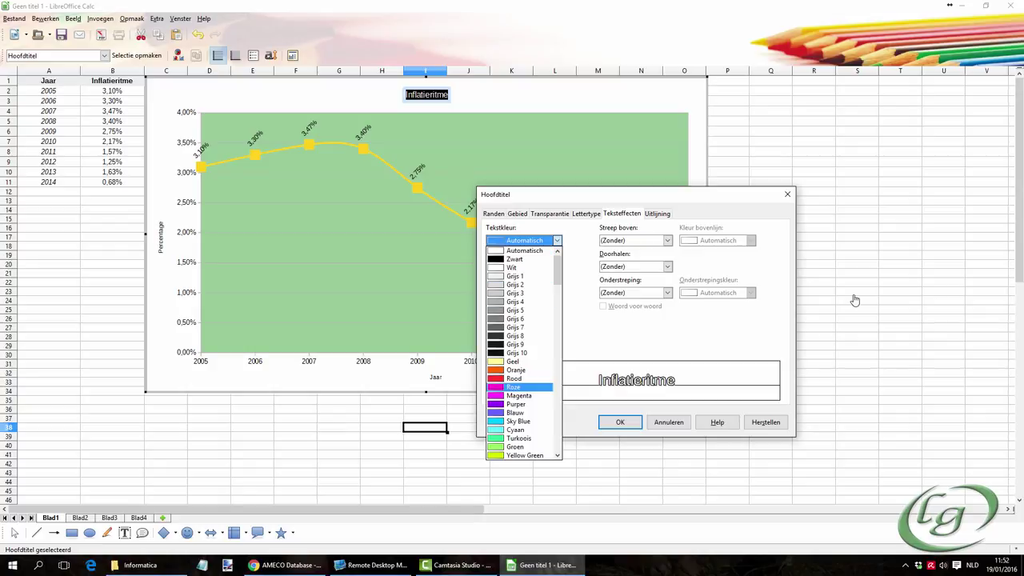
{"action": "left_click", "coordinate": [516, 378]}
{"action": "key", "text": "Return"}
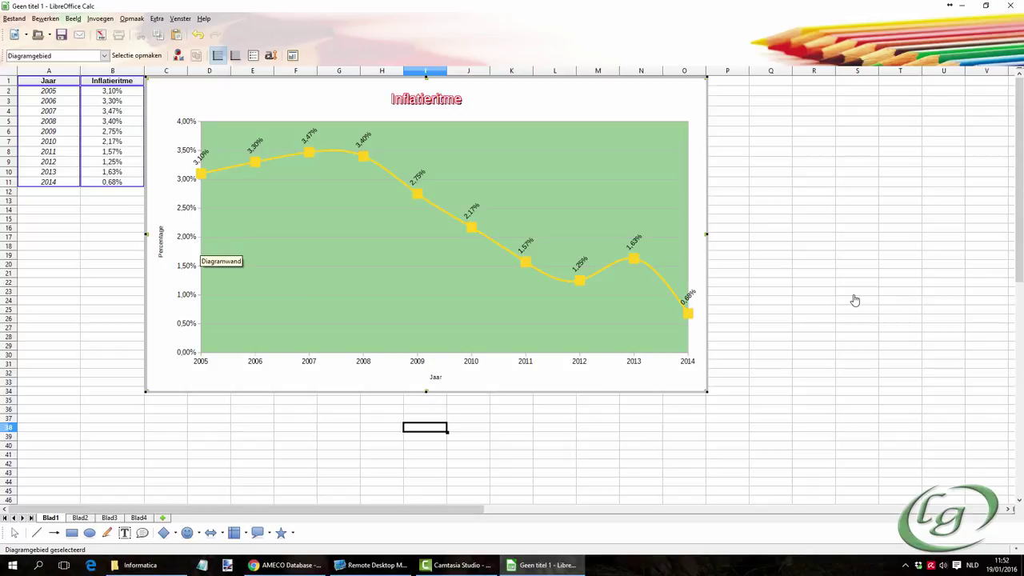
Fill the chart area with the colour Grijs 1 and leave chart editing.
{"action": "double_click", "coordinate": [633, 117]}
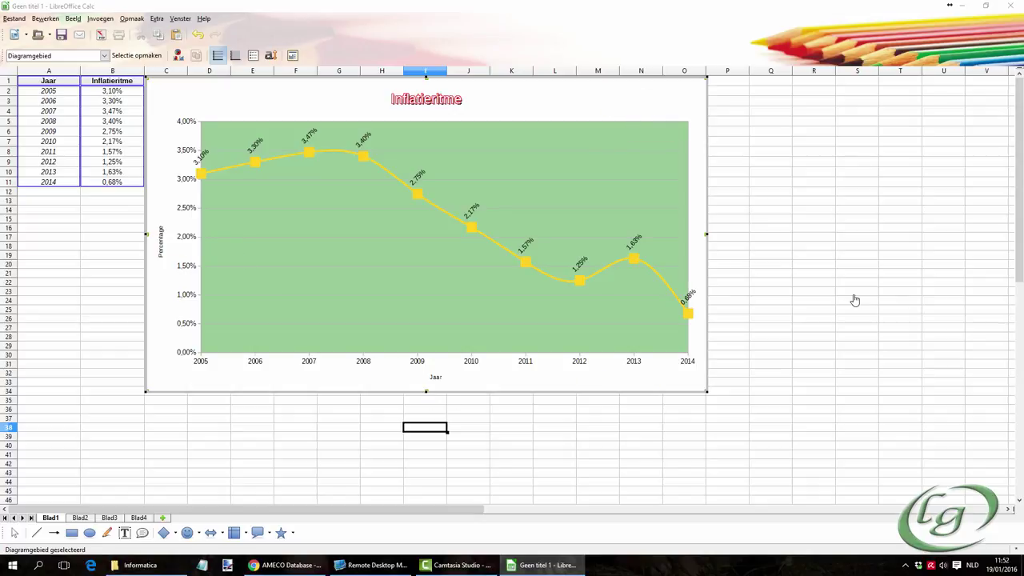
{"action": "key", "text": "ctrl+Page_Down"}
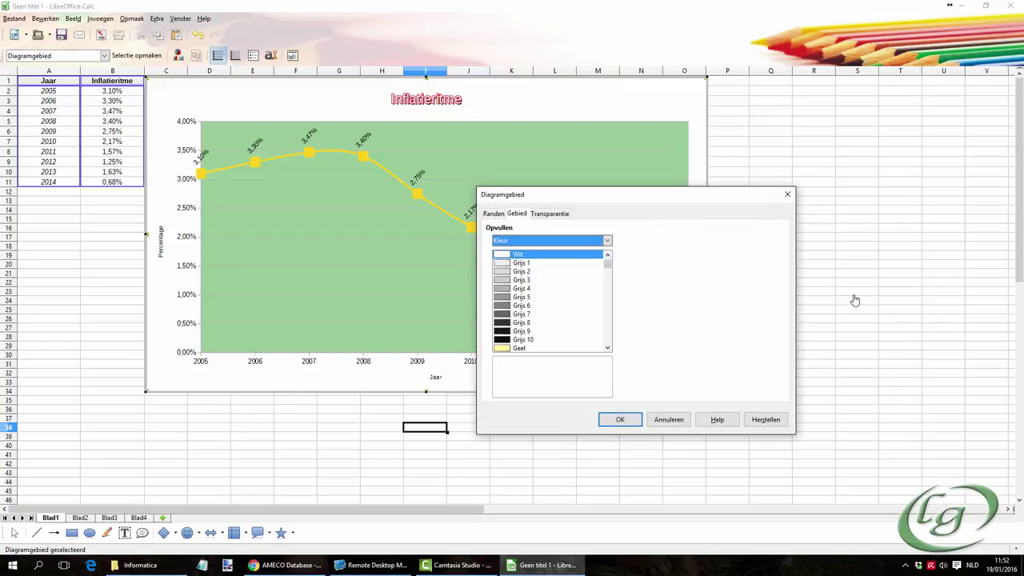
{"action": "key", "text": "Tab"}
{"action": "key", "text": "Down"}
{"action": "key", "text": "Return"}
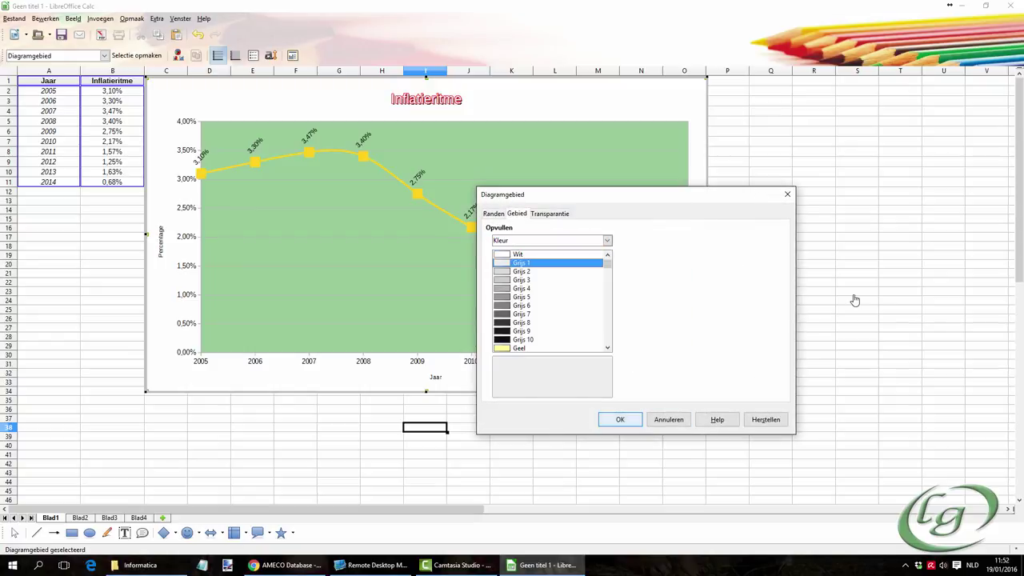
{"action": "key", "text": "Escape"}
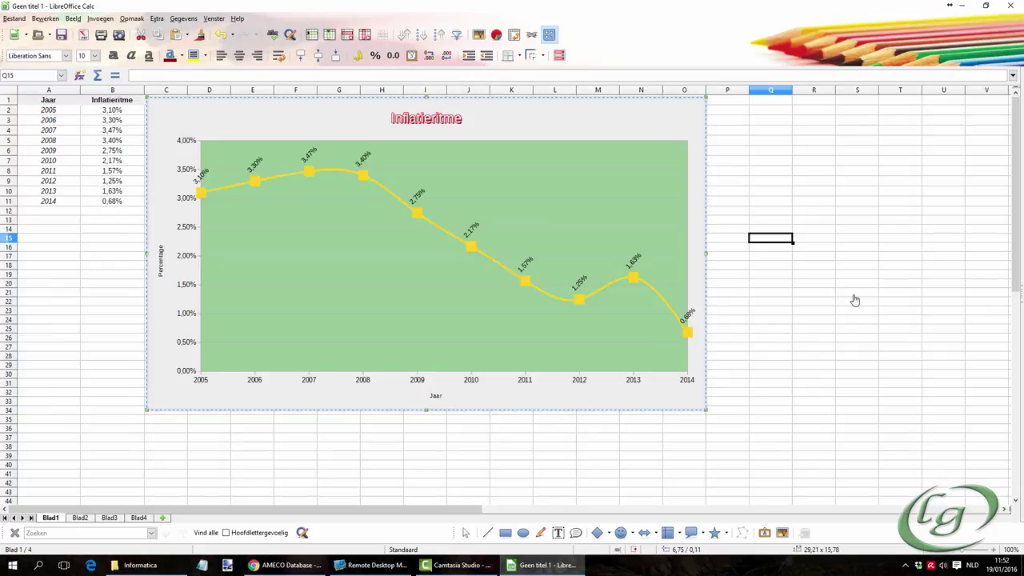
Give the chart area a continuous border line 0,05 cm wide and leave chart editing.
{"action": "key", "text": "Tab"}
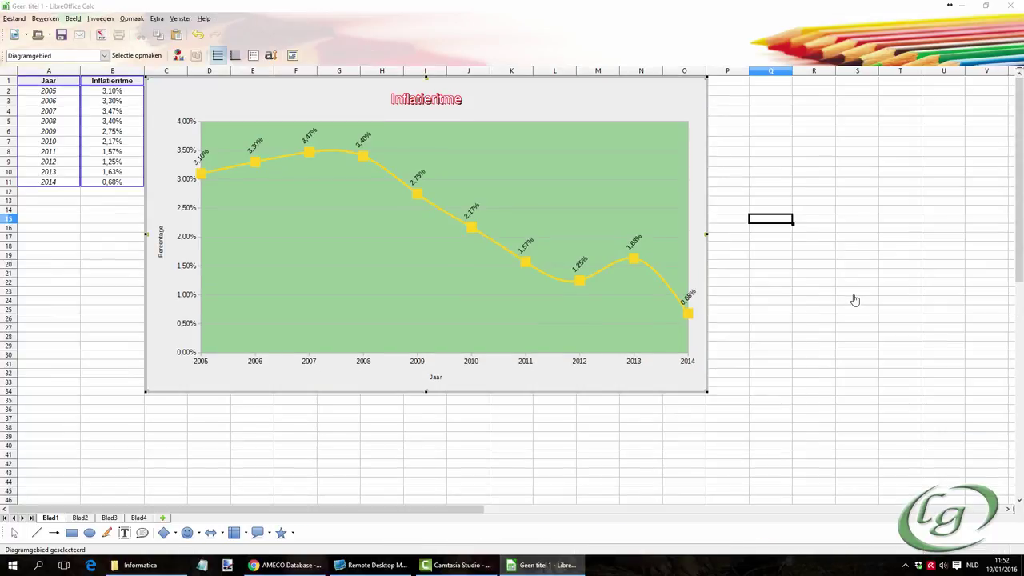
{"action": "key", "text": "ctrl+1"}
{"action": "key", "text": "ctrl+Page_Up"}
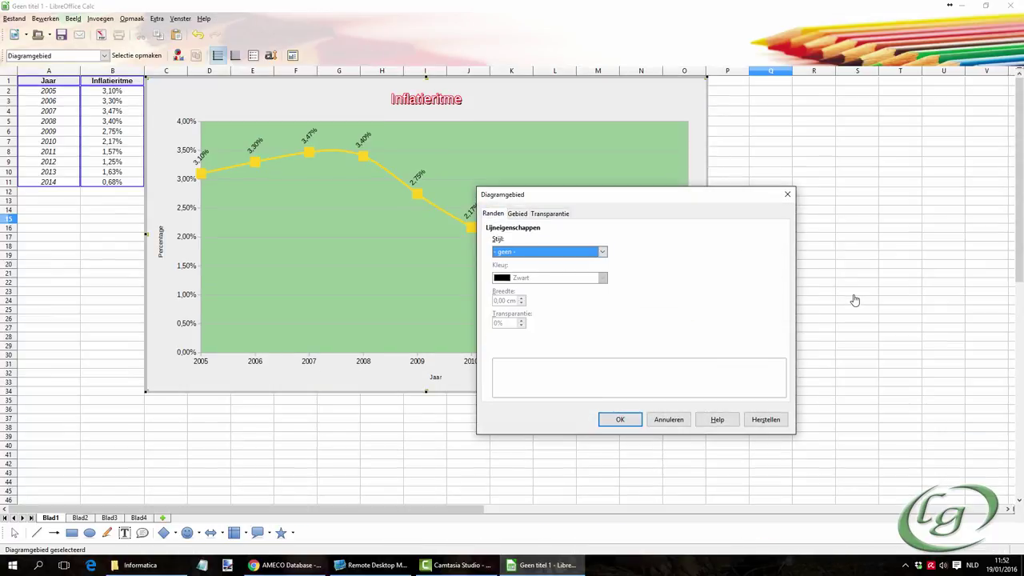
{"action": "key", "text": "alt+Down"}
{"action": "key", "text": "Down"}
{"action": "key", "text": "Return"}
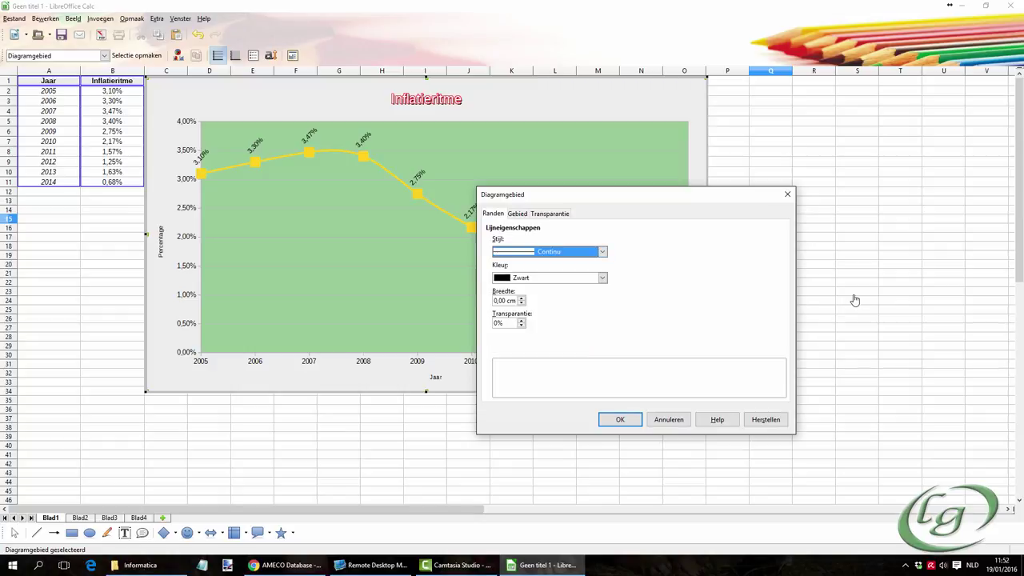
{"action": "left_click", "coordinate": [522, 299]}
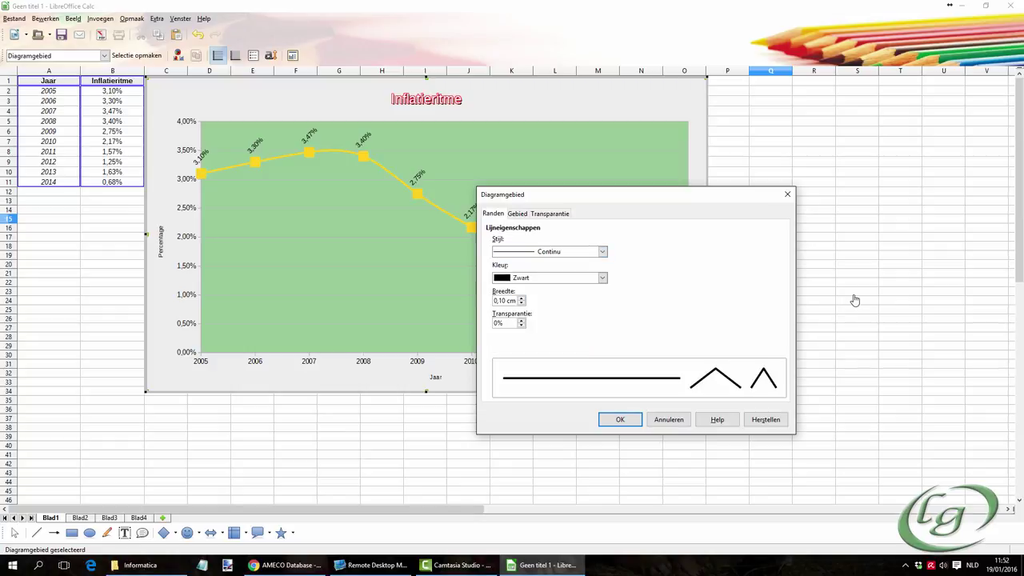
{"action": "key", "text": "shift+Right"}
{"action": "key", "text": "shift+Right"}
{"action": "type", "text": "05"}
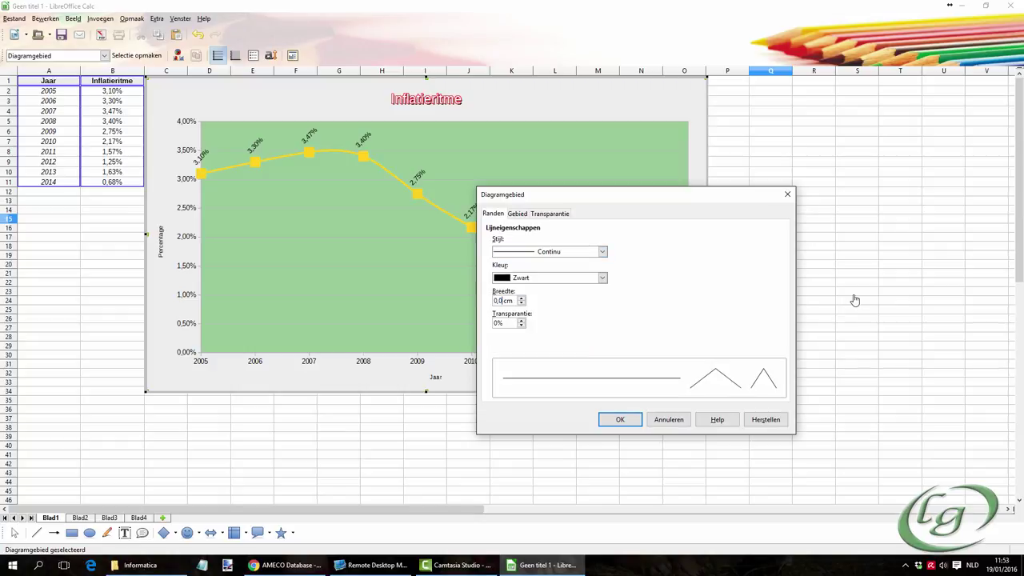
{"action": "key", "text": "Return"}
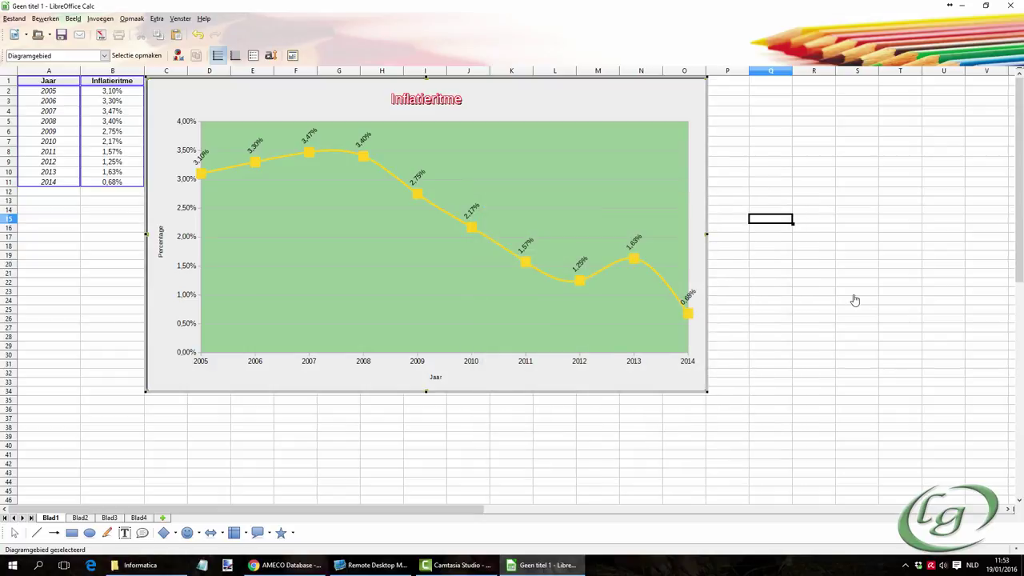
{"action": "key", "text": "Escape"}
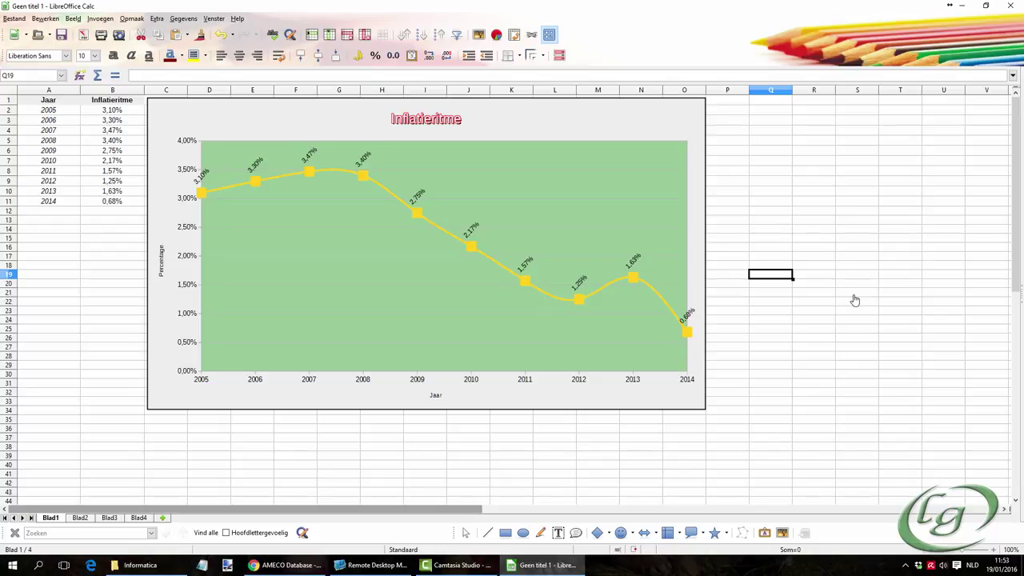
Rename the sheet Blad1 as Lijn.
{"action": "double_click", "coordinate": [50, 517]}
{"action": "type", "text": "Lijn"}
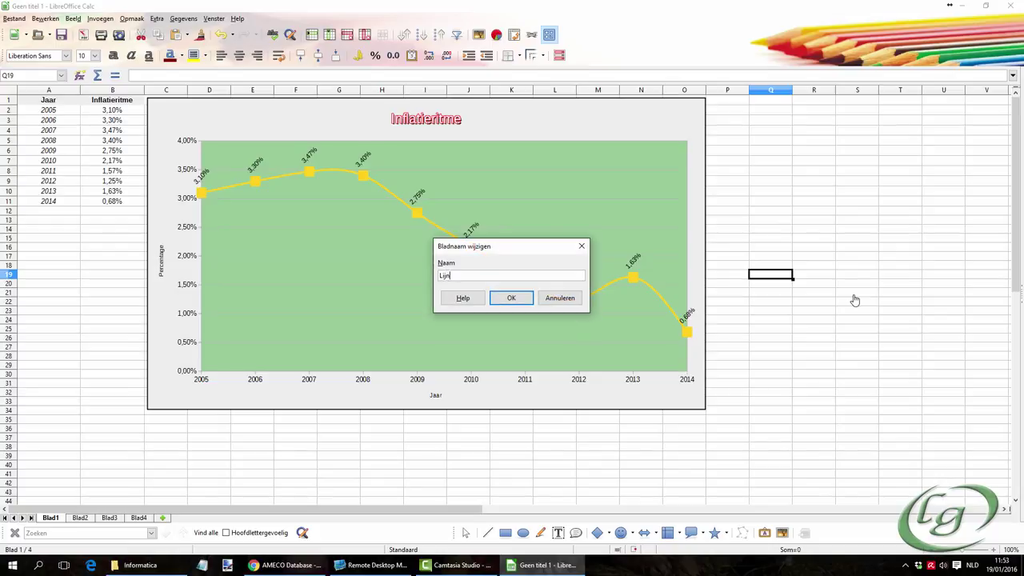
{"action": "key", "text": "Return"}
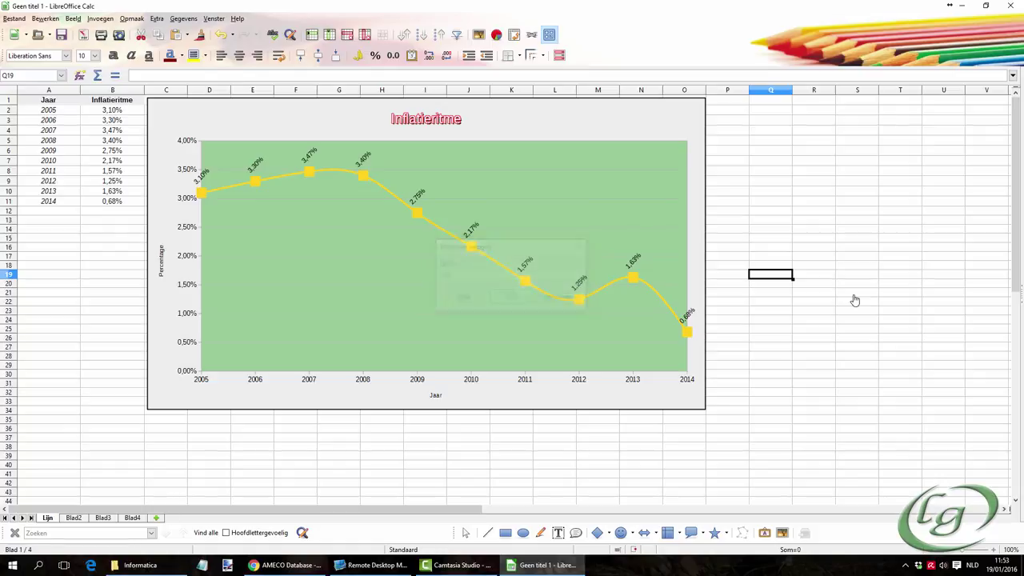
Fit the widths of columns A to C on sheet Blad2 to their contents.
{"action": "key", "text": "ctrl+Page_Down"}
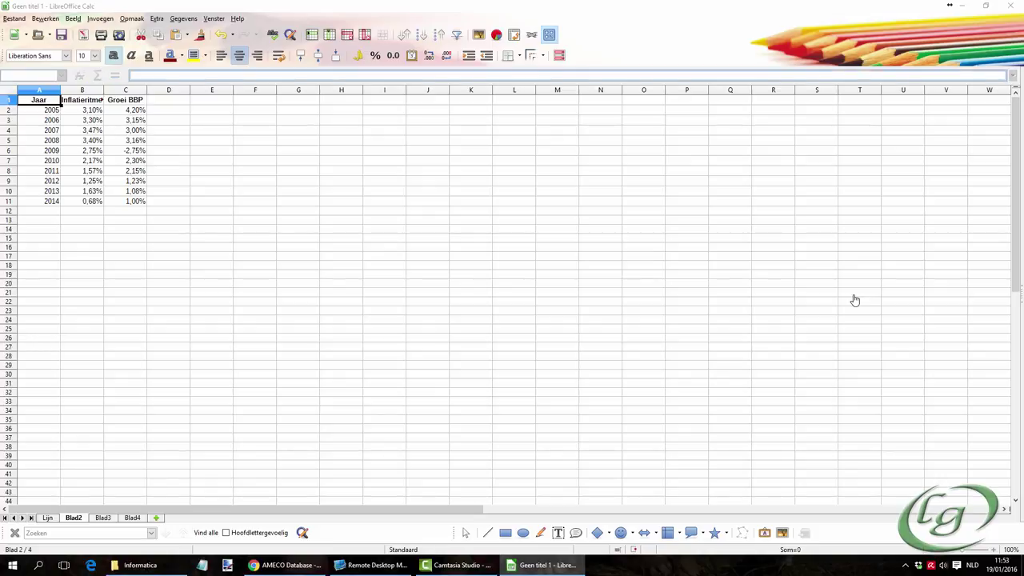
{"action": "double_click", "coordinate": [104, 89]}
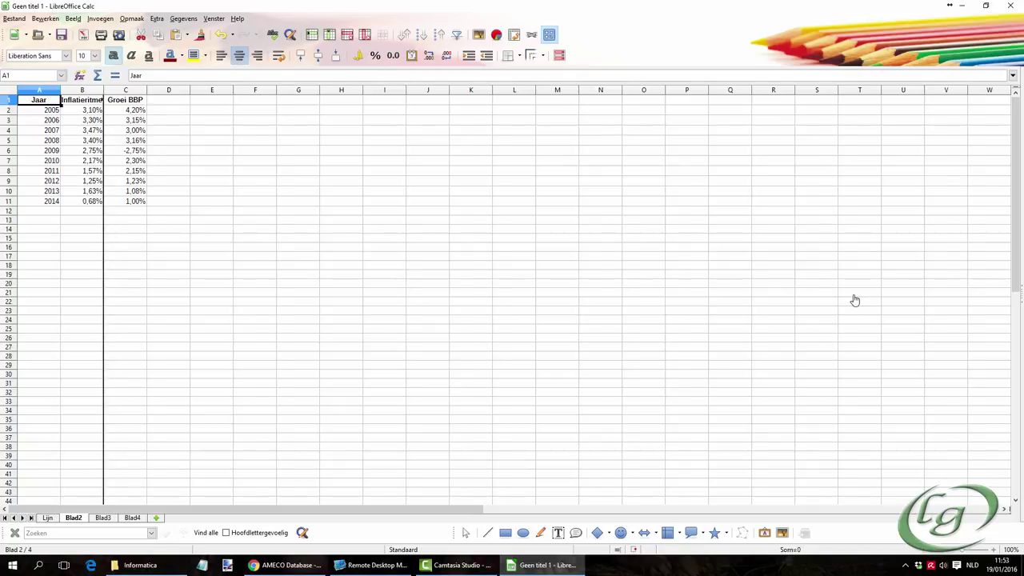
{"action": "left_click_drag", "start_coordinate": [39, 90], "coordinate": [131, 89]}
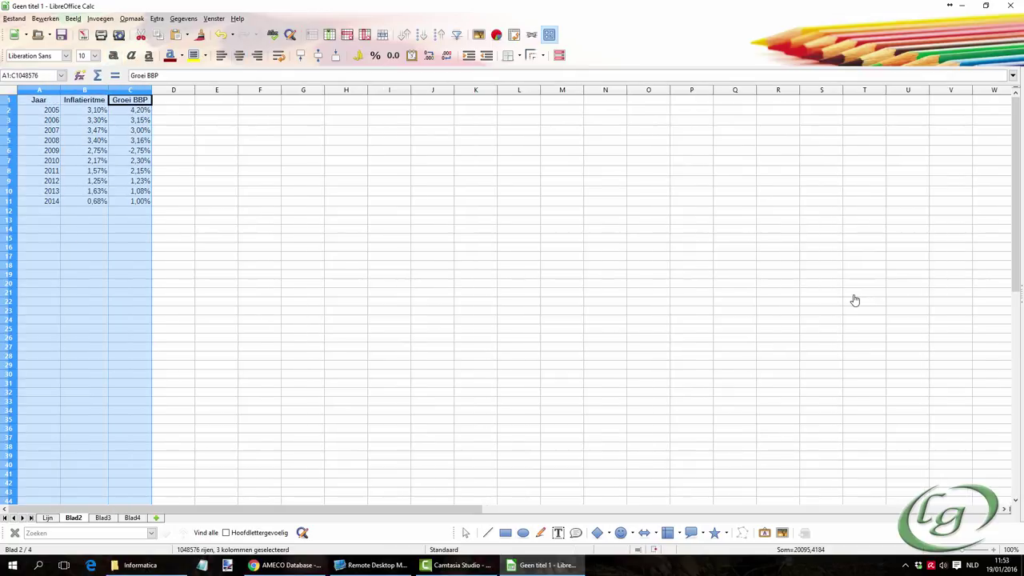
{"action": "double_click", "coordinate": [152, 90]}
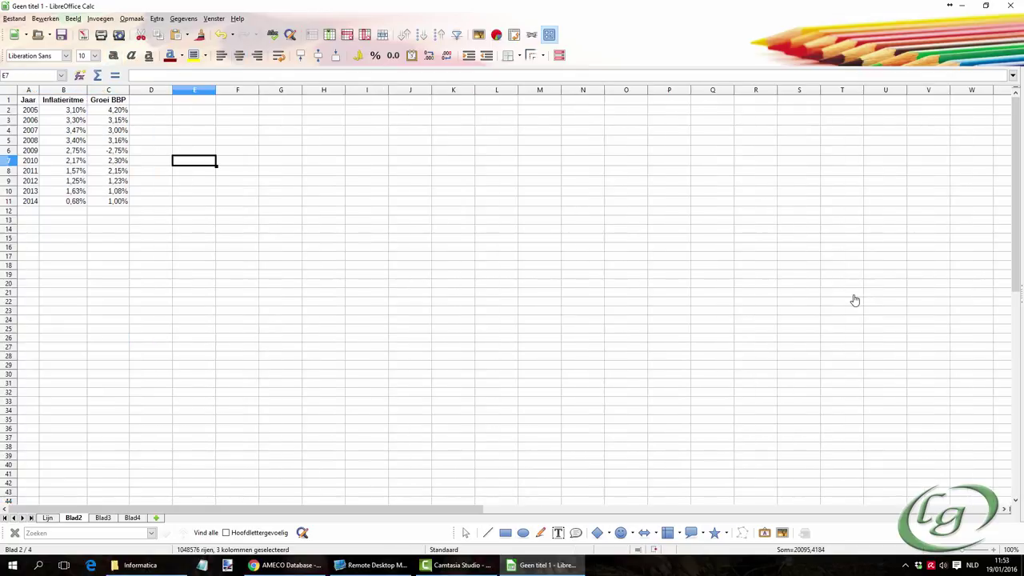
Centre the contents of cells A1:C11 horizontally.
{"action": "mouse_move", "coordinate": [28, 100]}
{"action": "left_mouse_down"}
{"action": "mouse_move", "coordinate": [108, 181]}
{"action": "mouse_move", "coordinate": [108, 201]}
{"action": "left_mouse_up"}
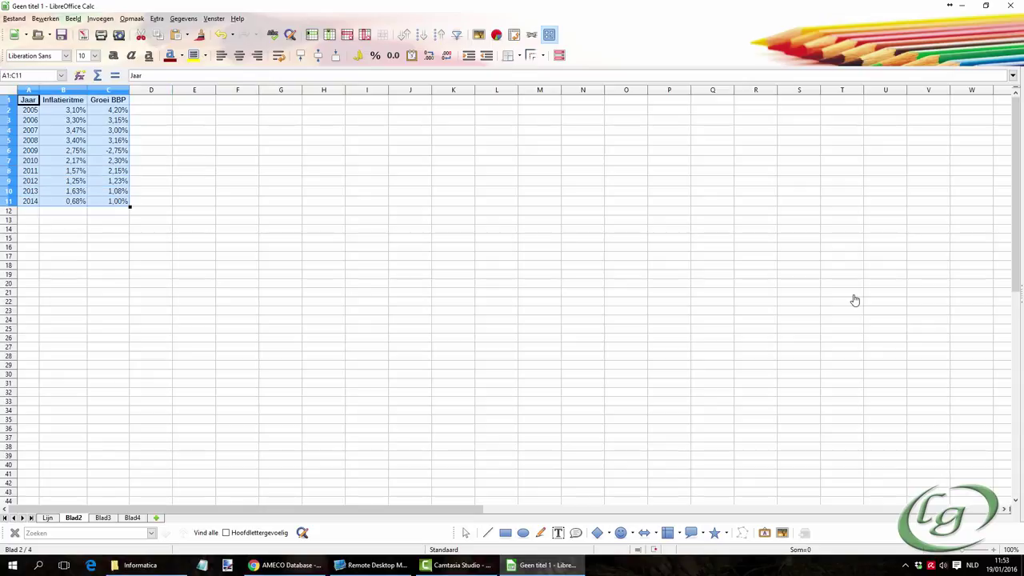
{"action": "left_click", "coordinate": [239, 55]}
{"action": "left_click", "coordinate": [238, 191]}
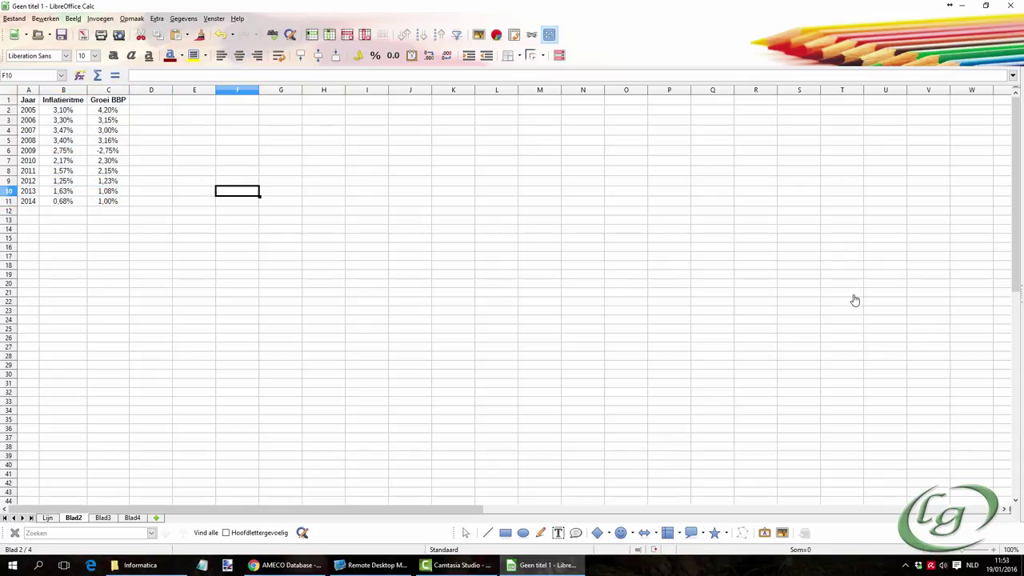
Start a new chart from A1:C11 as a line chart with points and lines, using the Vloeiend line type.
{"action": "mouse_move", "coordinate": [28, 100]}
{"action": "left_mouse_down"}
{"action": "mouse_move", "coordinate": [108, 181]}
{"action": "mouse_move", "coordinate": [108, 201]}
{"action": "left_mouse_up"}
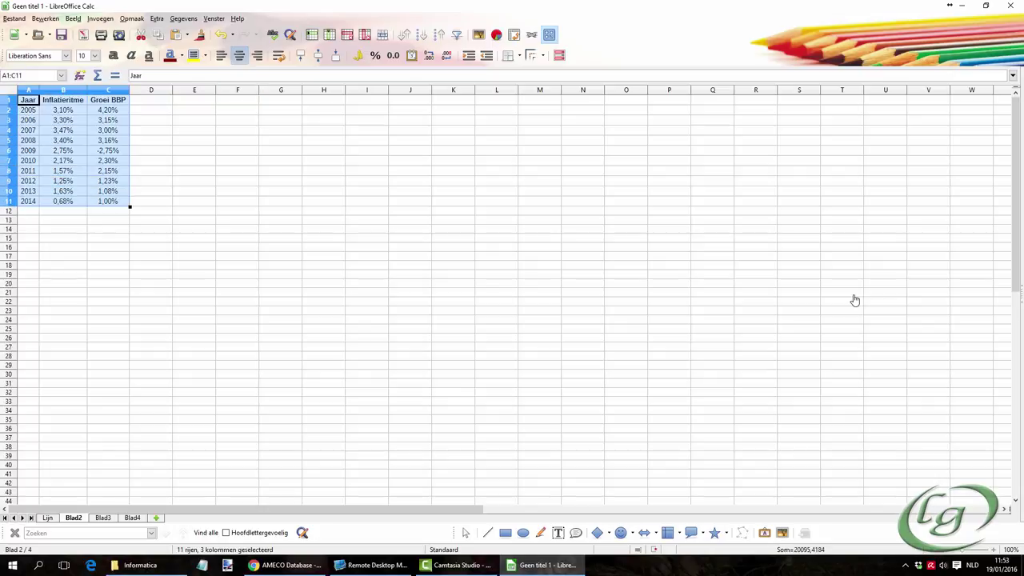
{"action": "left_click", "coordinate": [497, 35]}
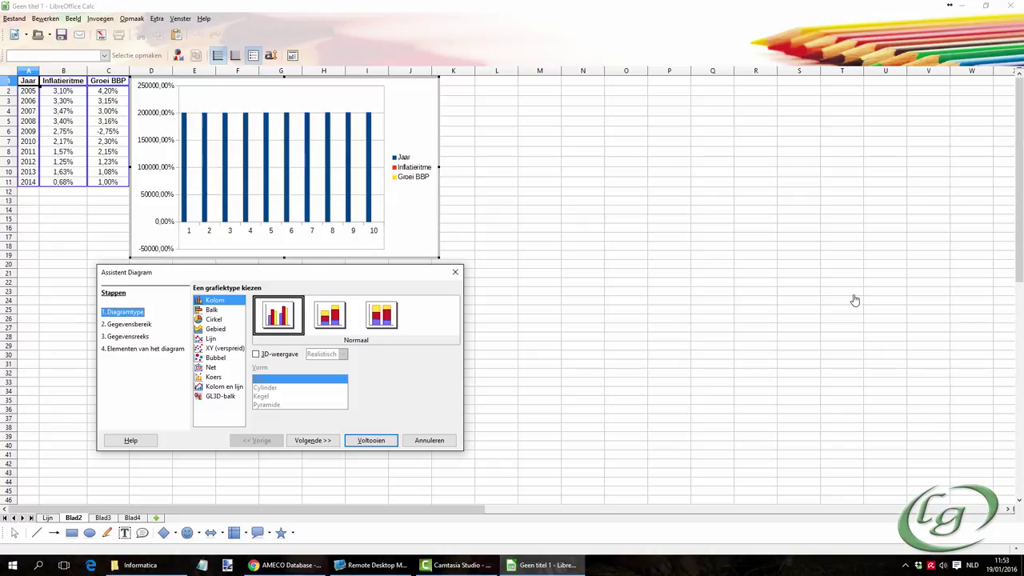
{"action": "left_click", "coordinate": [211, 338]}
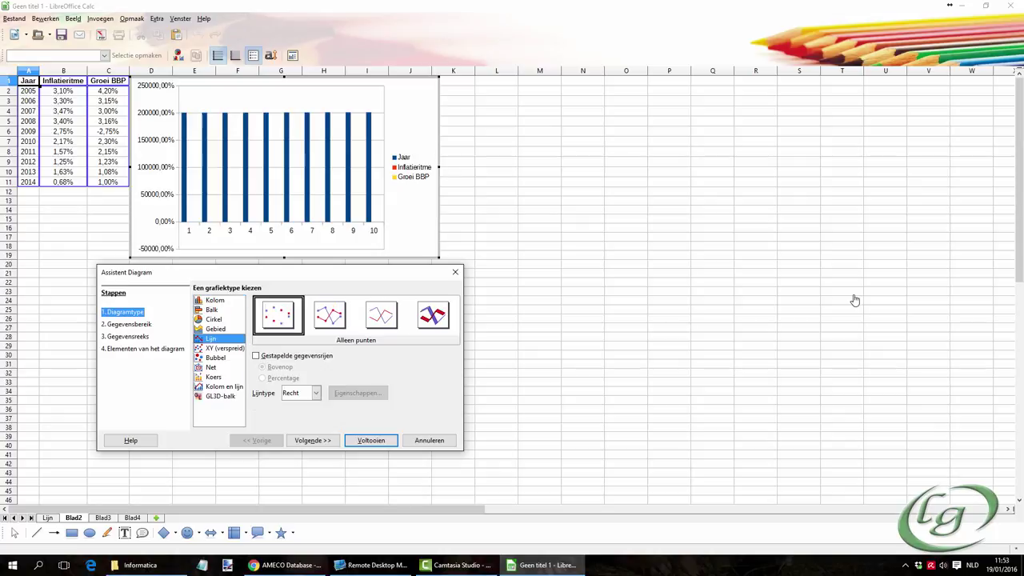
{"action": "key", "text": "Tab"}
{"action": "key", "text": "Right"}
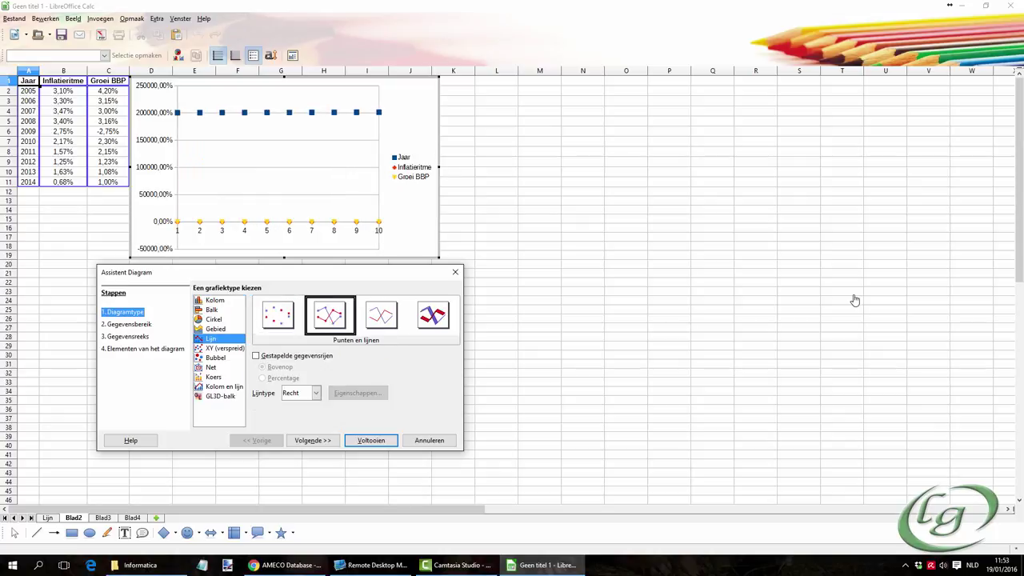
{"action": "left_click", "coordinate": [316, 393]}
{"action": "left_click", "coordinate": [297, 413]}
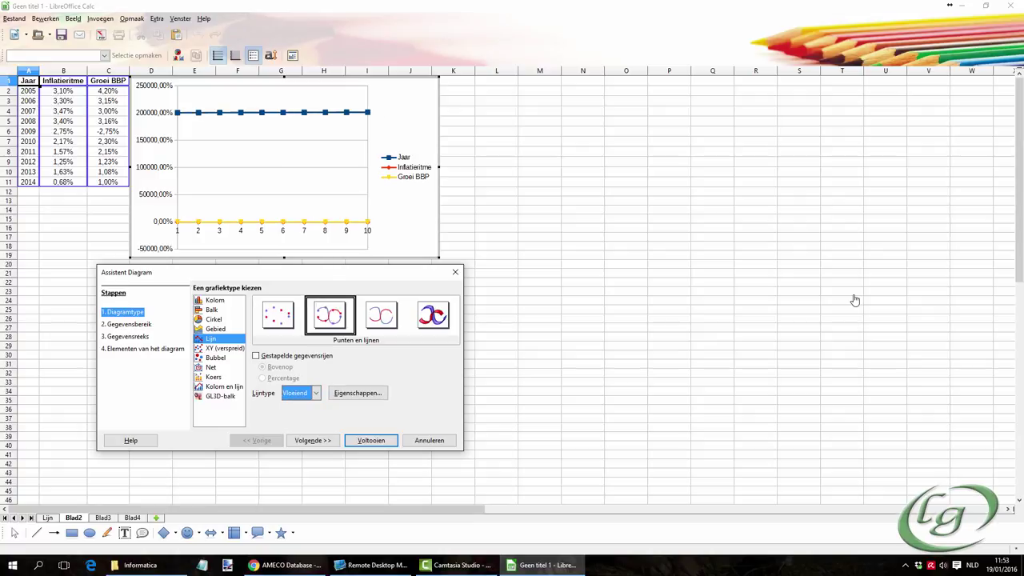
Use the first column of the chart's data range as labels.
{"action": "key", "text": "Tab"}
{"action": "key", "text": "space"}
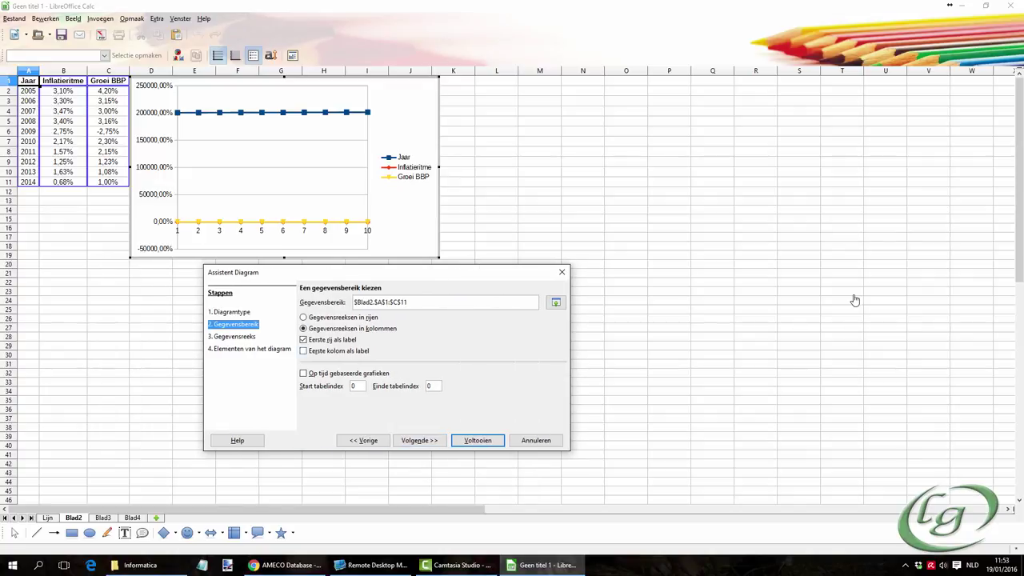
{"action": "key", "text": "alt+e"}
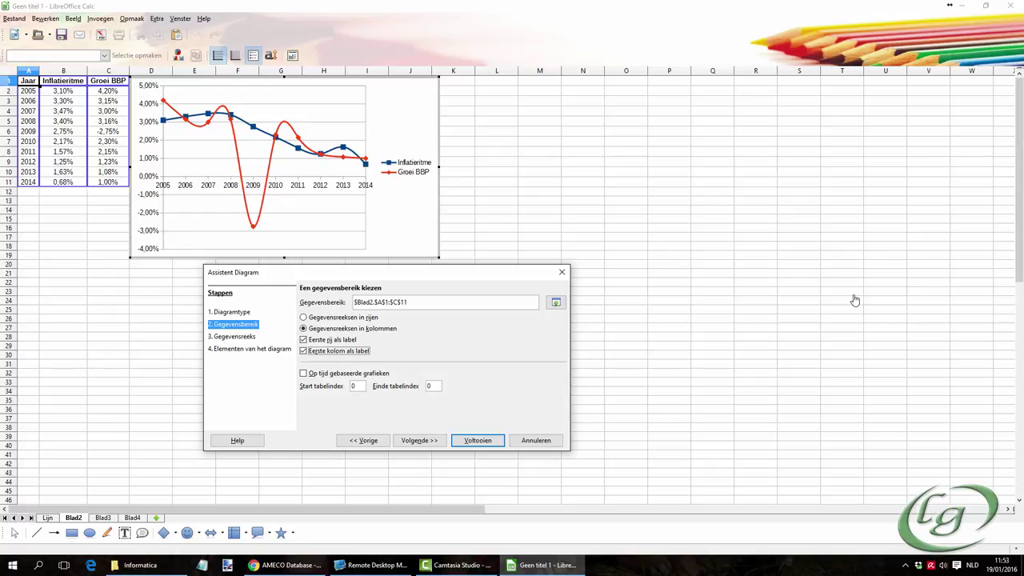
Keep the data series settings and title the chart "Verband tussen inflatieritme en groeivoet".
{"action": "key", "text": "alt+d"}
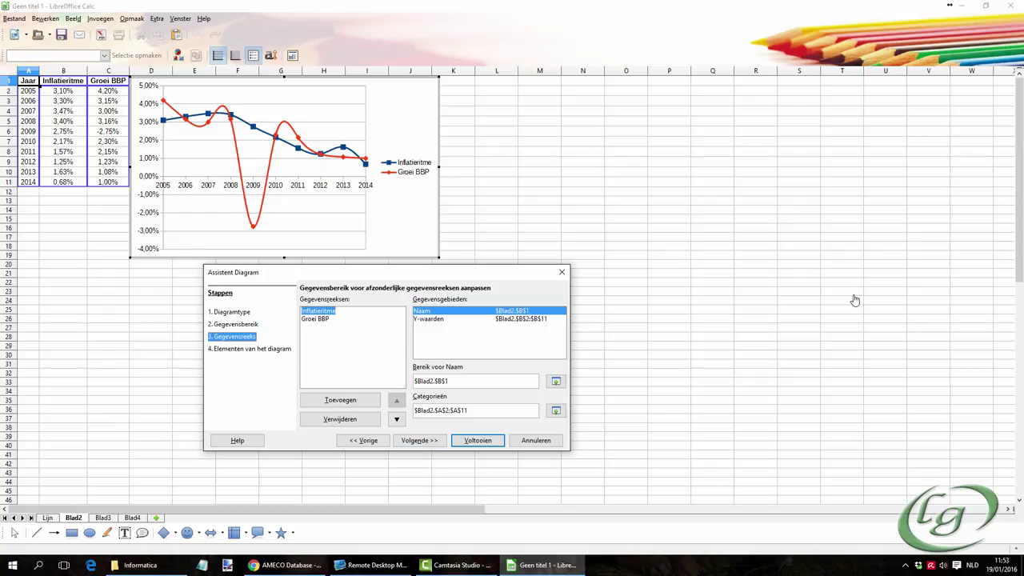
{"action": "key", "text": "alt+d"}
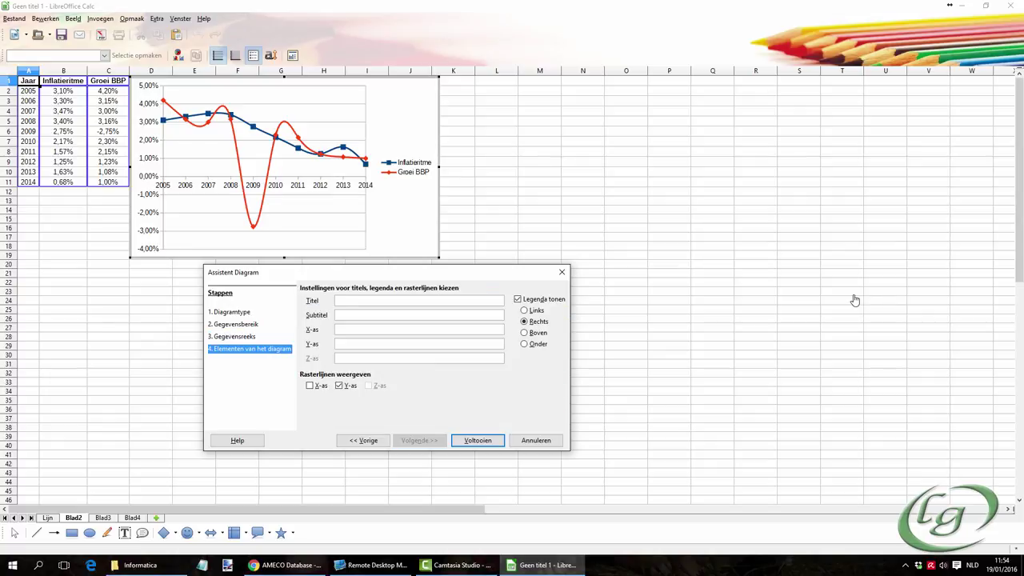
{"action": "type", "text": "Verband tussen inflatieritme en groeivoet"}
Shorten the chart title to "Verband" and set the subtitle to "inflatieritme en groeivoet BBP".
{"action": "double_click", "coordinate": [370, 301]}
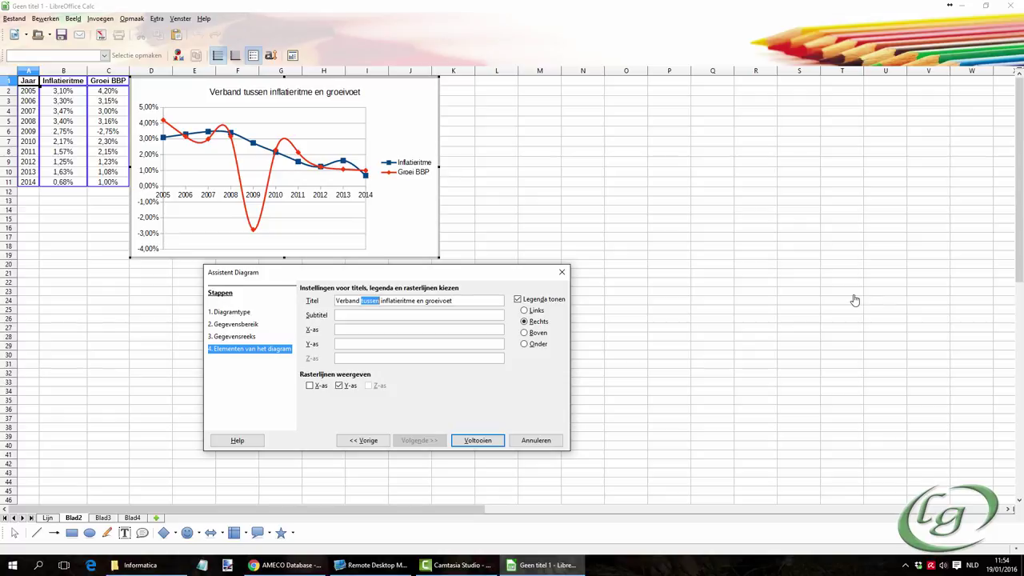
{"action": "key", "text": "Delete"}
{"action": "key", "text": "shift+End"}
{"action": "key", "text": "ctrl+c"}
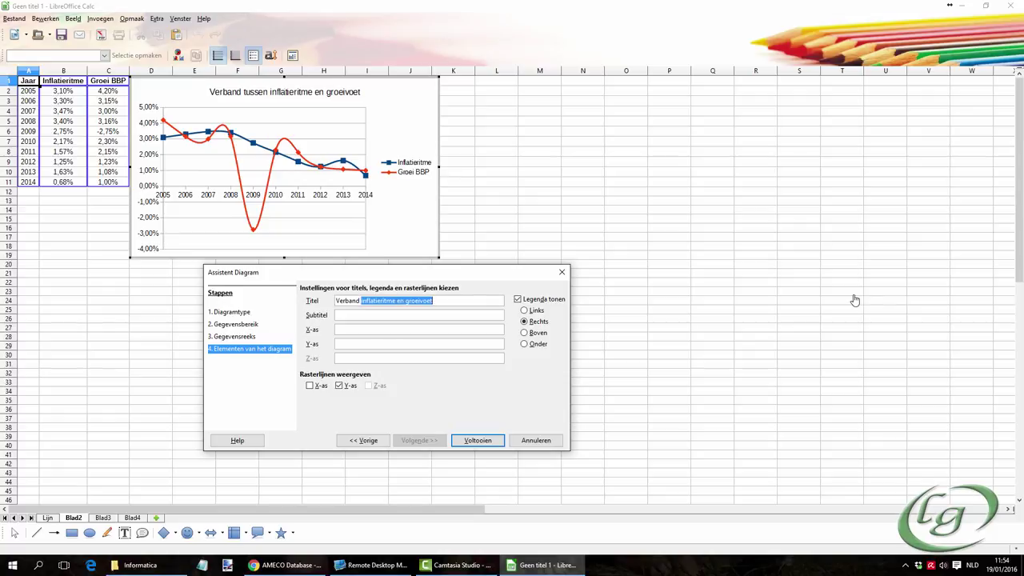
{"action": "key", "text": "Delete"}
{"action": "key", "text": "Tab"}
{"action": "key", "text": "ctrl+v"}
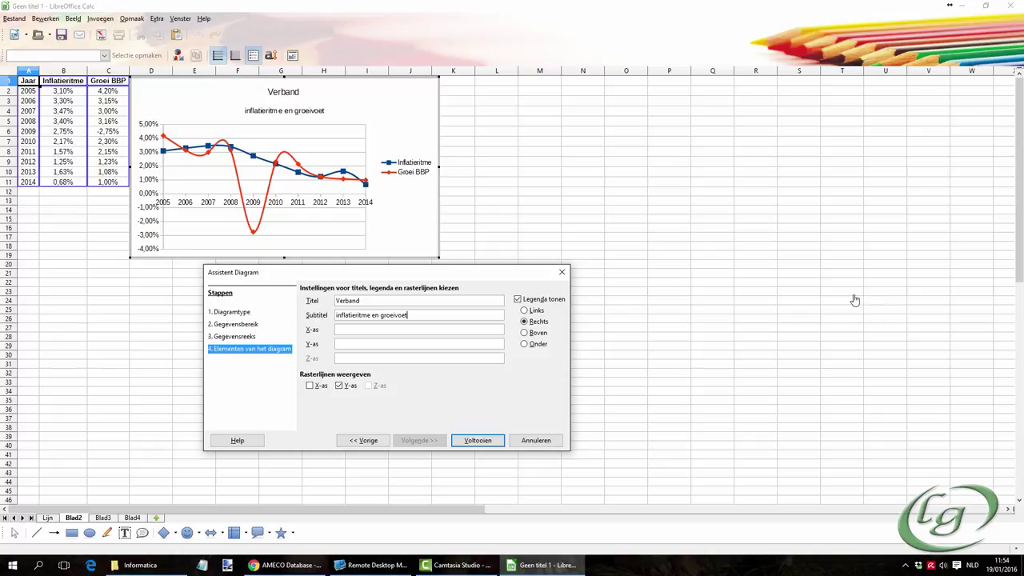
{"action": "type", "text": "BBP"}
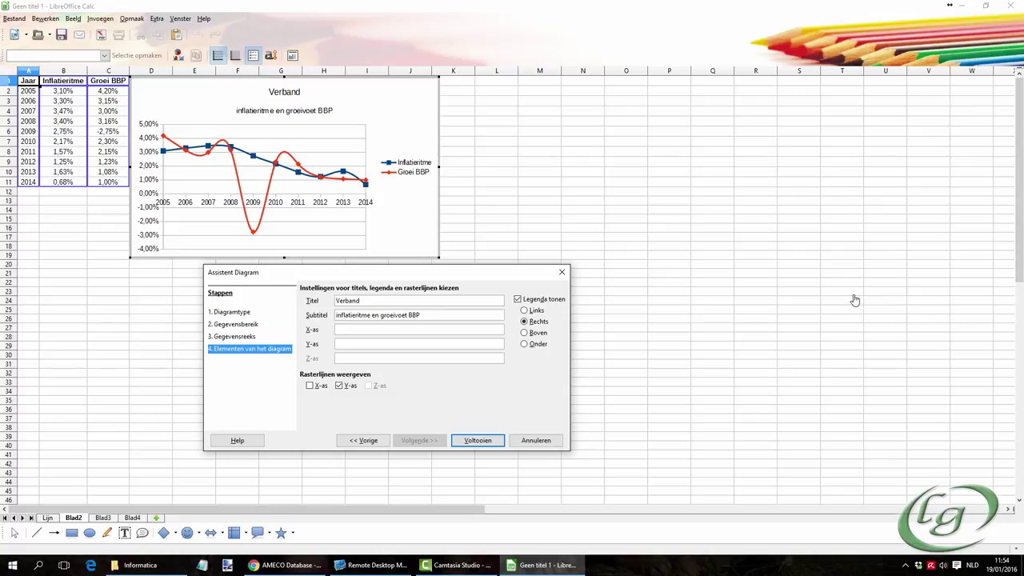
Title the X axis "Jaar" and the Y axis "Percent", place the legend at Onder, and finish the chart.
{"action": "type", "text": "Jaar"}
{"action": "type", "text": "Percent"}
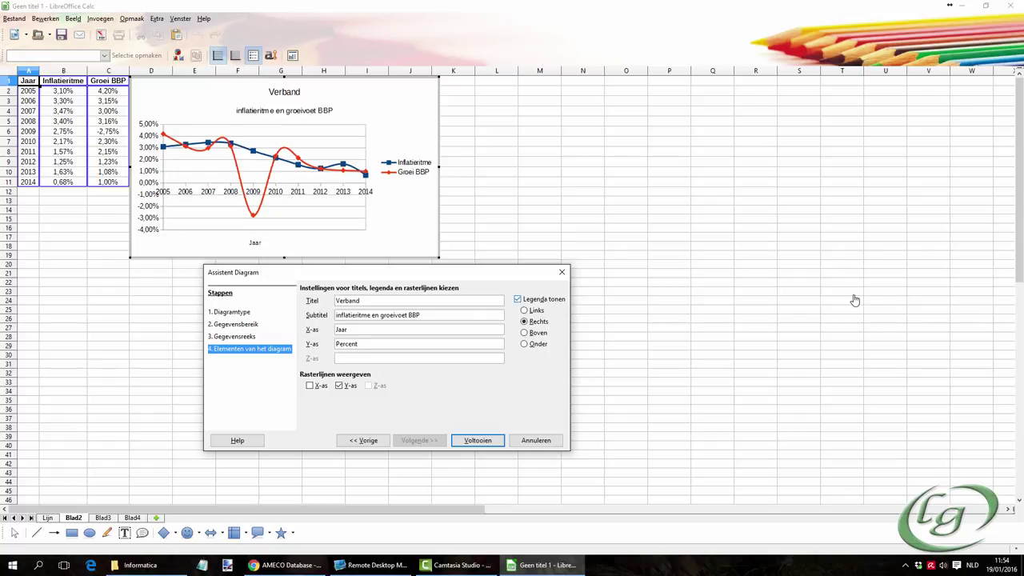
{"action": "key", "text": "alt+o"}
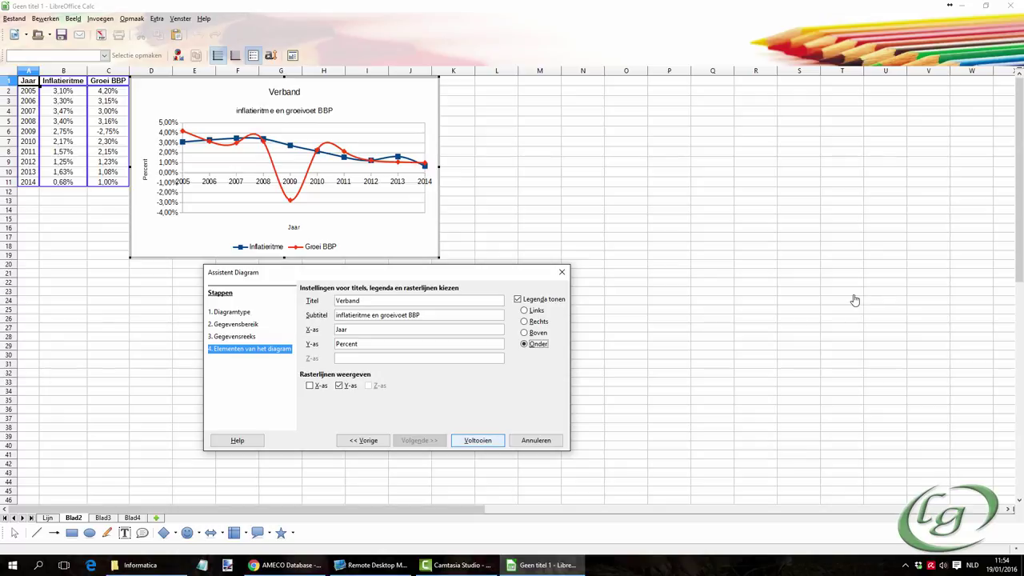
{"action": "key", "text": "Return"}
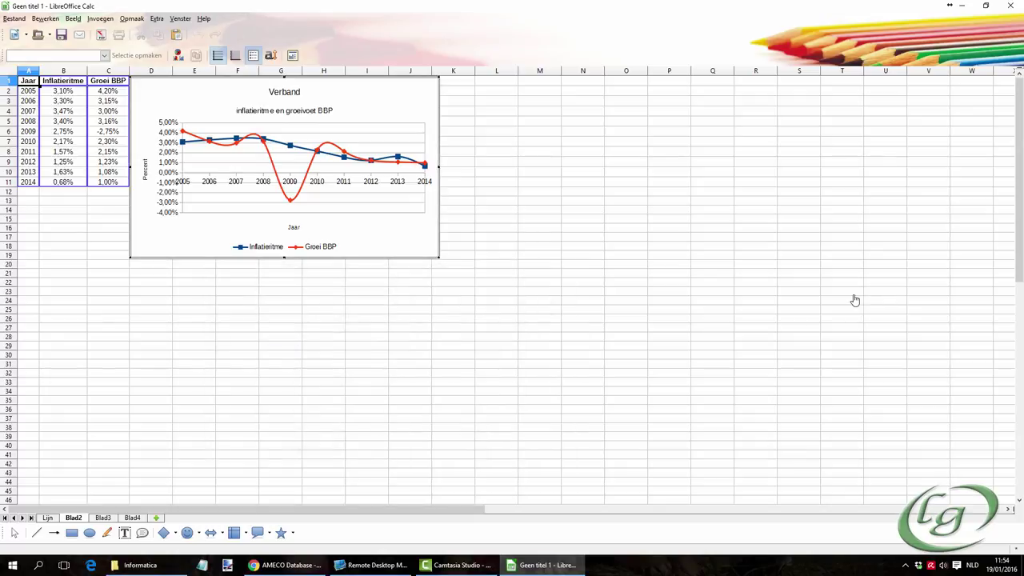
Place the chart beside the data and enlarge it to span about columns E to Q and rows 1 to 35.
{"action": "left_click_drag", "start_coordinate": [284, 257], "coordinate": [284, 408]}
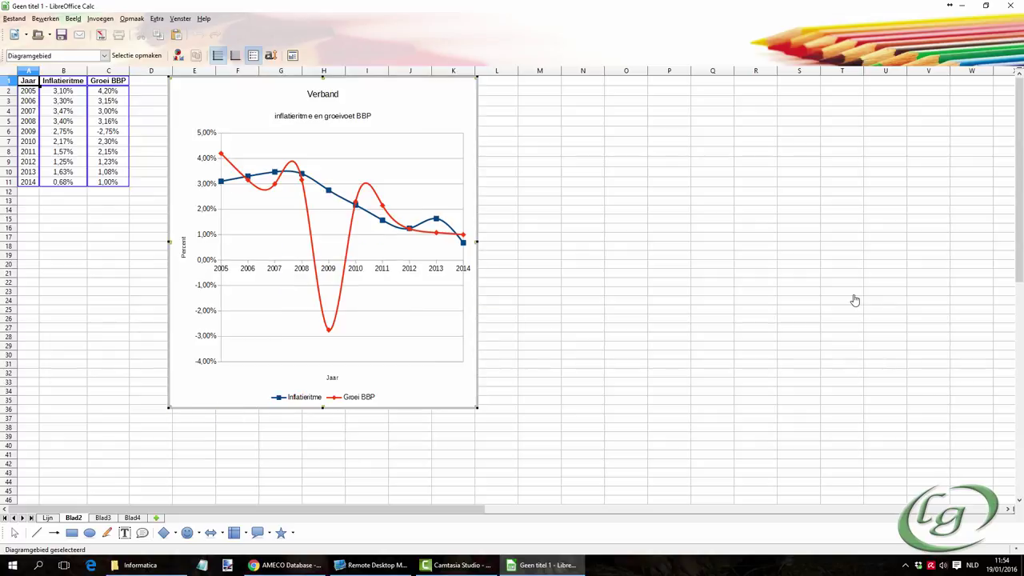
{"action": "left_click_drag", "start_coordinate": [477, 243], "coordinate": [759, 243]}
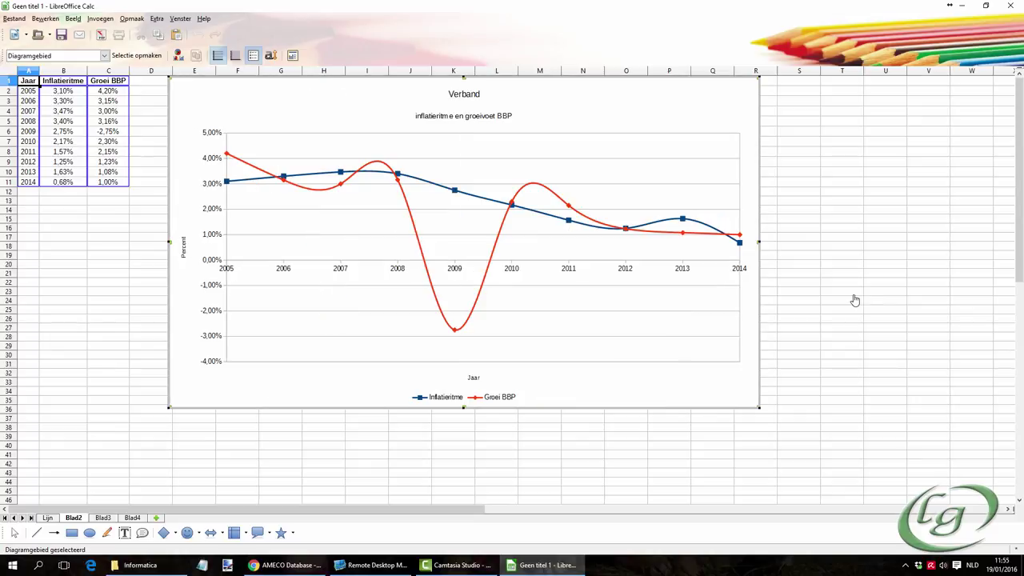
{"action": "mouse_move", "coordinate": [759, 242]}
{"action": "left_mouse_down"}
{"action": "mouse_move", "coordinate": [559, 241]}
{"action": "mouse_move", "coordinate": [741, 242]}
{"action": "left_mouse_up"}
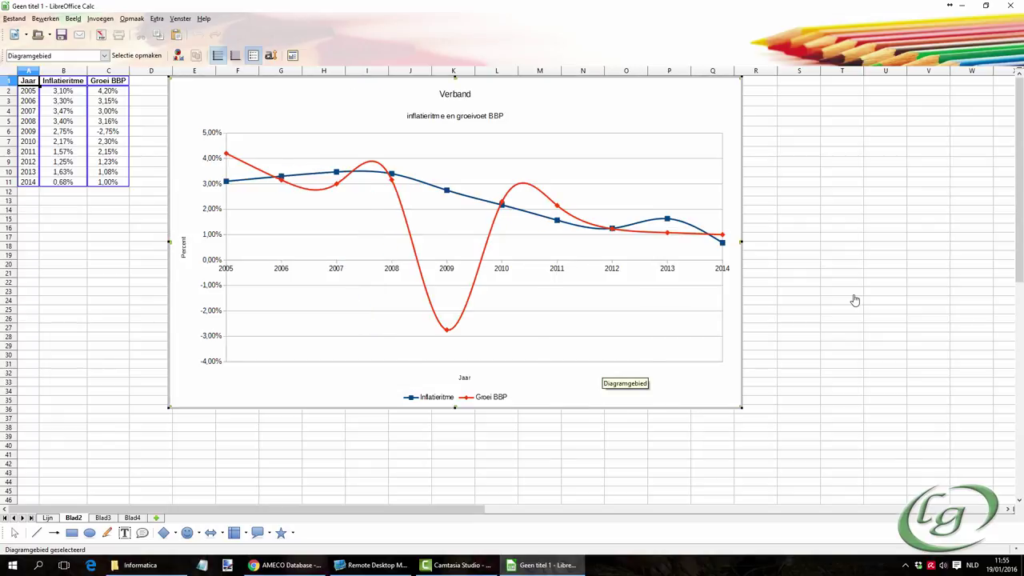
Set the label position of the chart's X axis to Buiten het begin.
{"action": "left_click", "coordinate": [278, 269]}
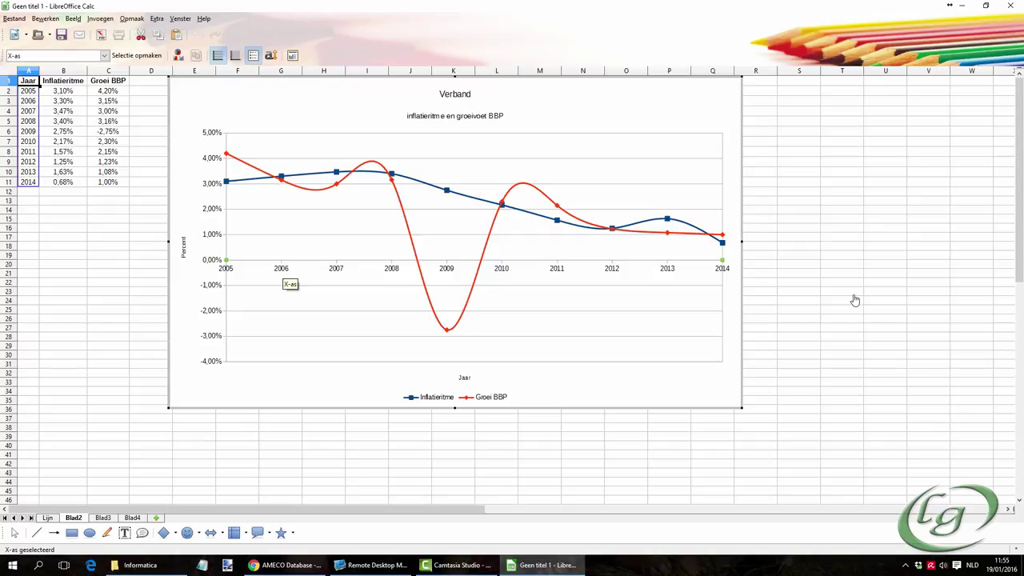
{"action": "double_click", "coordinate": [282, 267]}
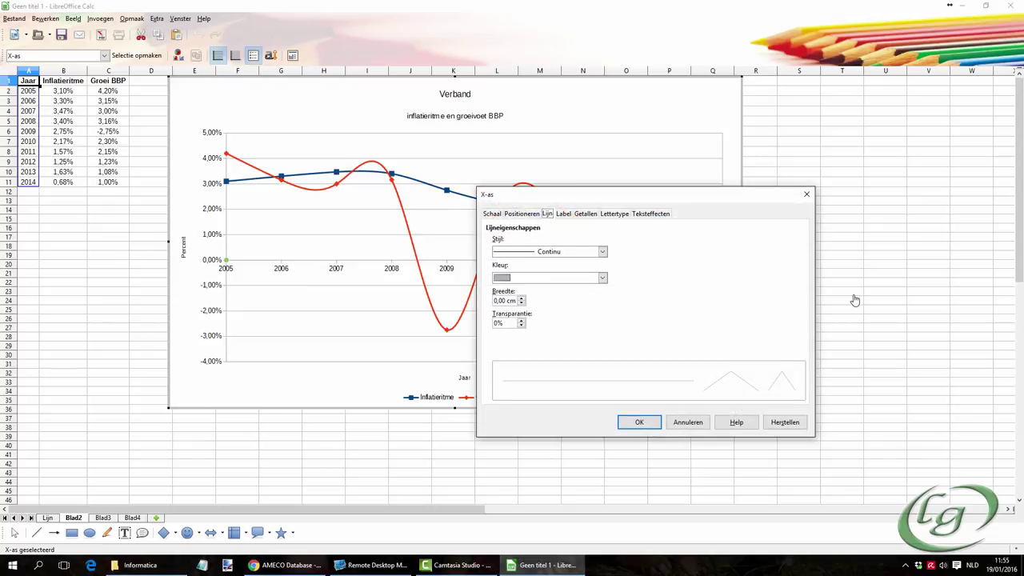
{"action": "left_click", "coordinate": [522, 213]}
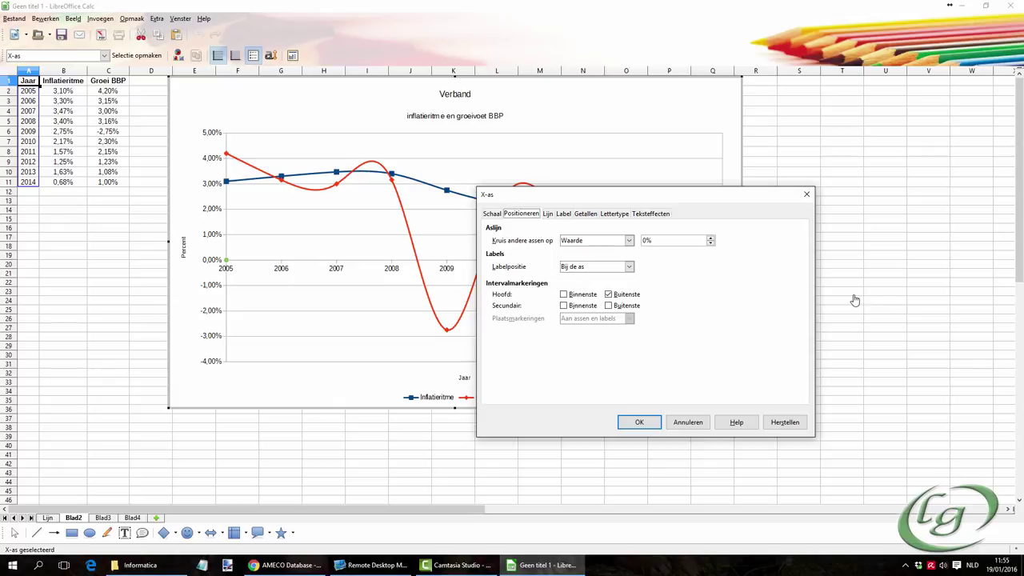
{"action": "left_click", "coordinate": [629, 267]}
{"action": "key", "text": "Down"}
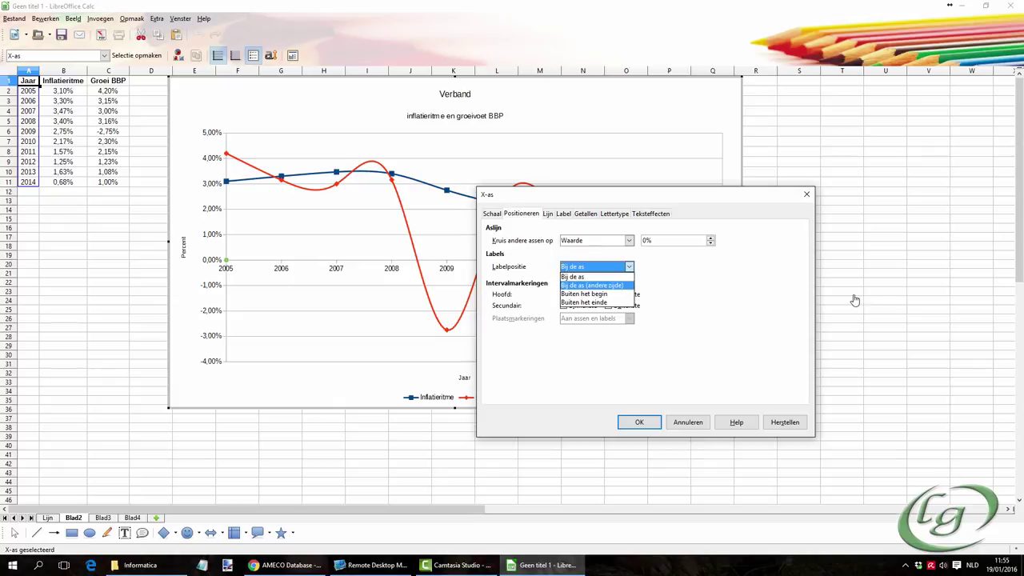
{"action": "key", "text": "Down"}
{"action": "key", "text": "Up"}
{"action": "key", "text": "Down"}
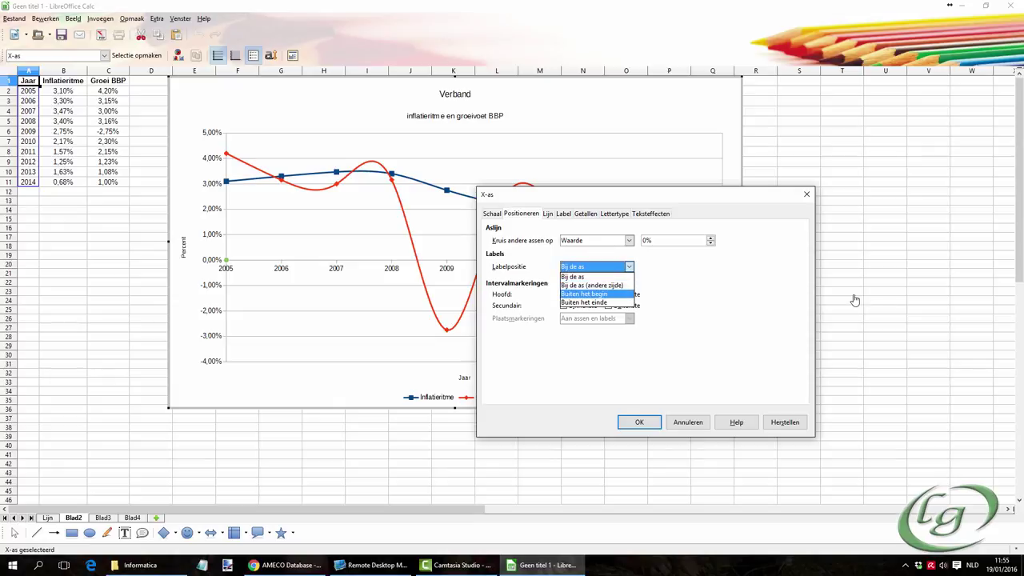
{"action": "key", "text": "Return"}
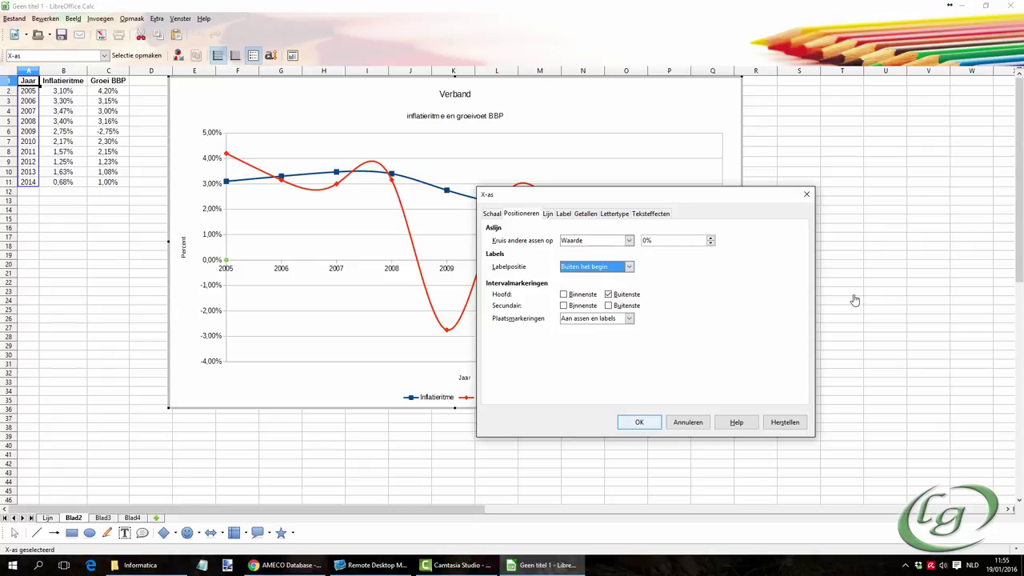
{"action": "key", "text": "Return"}
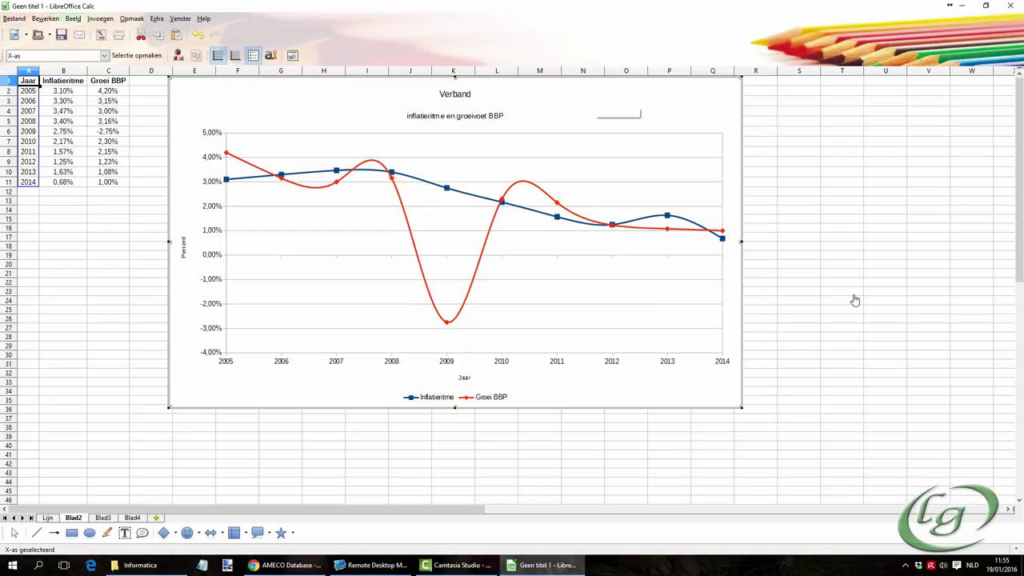
Fill the chart area with the colour Geel.
{"action": "double_click", "coordinate": [599, 99]}
{"action": "key", "text": "ctrl+Page_Down"}
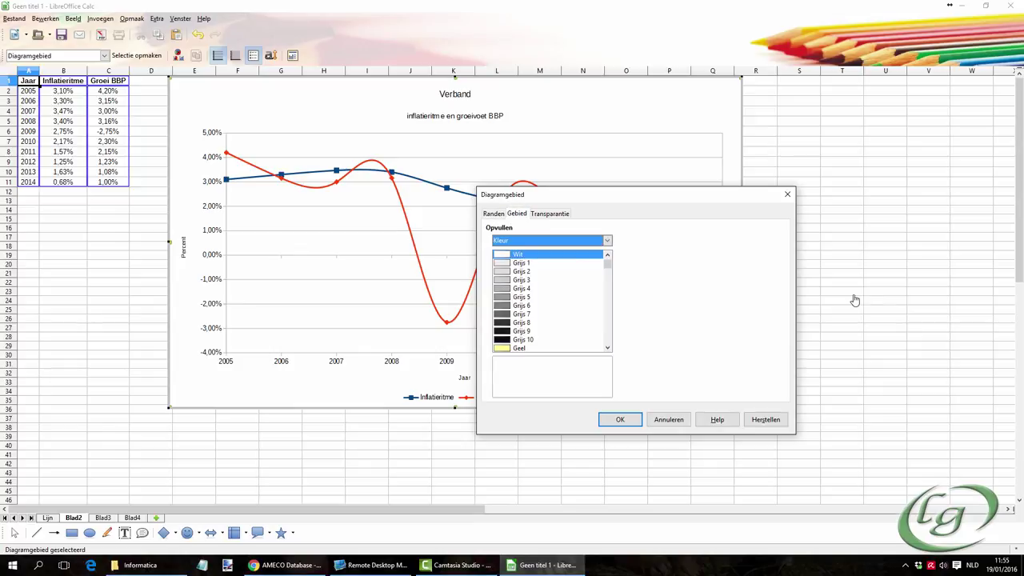
{"action": "key", "text": "Down"}
{"action": "key", "text": "Down"}
{"action": "key", "text": "Down"}
{"action": "key", "text": "Down"}
{"action": "key", "text": "Down"}
{"action": "key", "text": "Down"}
{"action": "key", "text": "Down"}
{"action": "key", "text": "Down"}
{"action": "key", "text": "Down"}
{"action": "key", "text": "Down"}
{"action": "key", "text": "Down"}
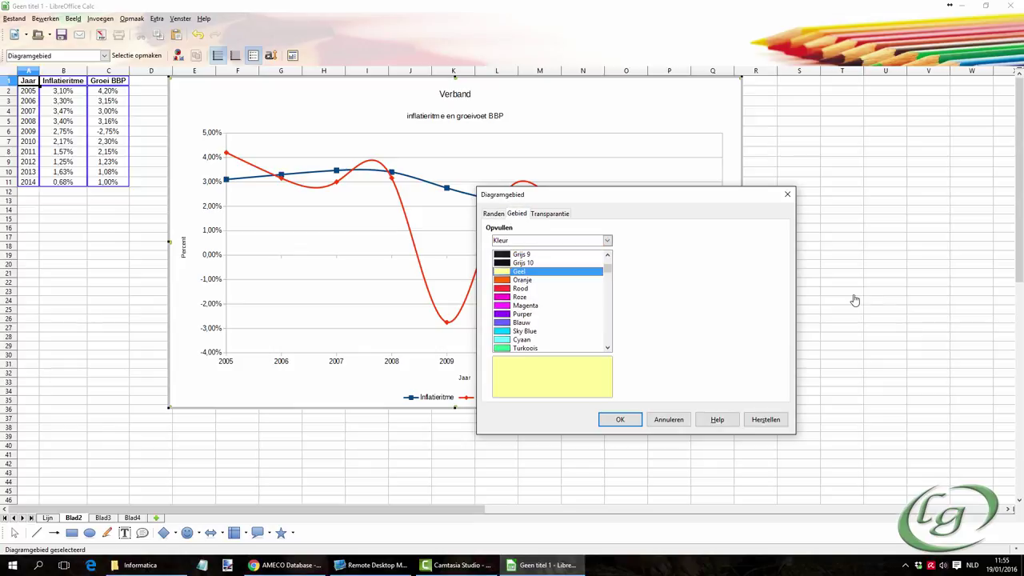
{"action": "key", "text": "Return"}
{"action": "key", "text": "Return"}
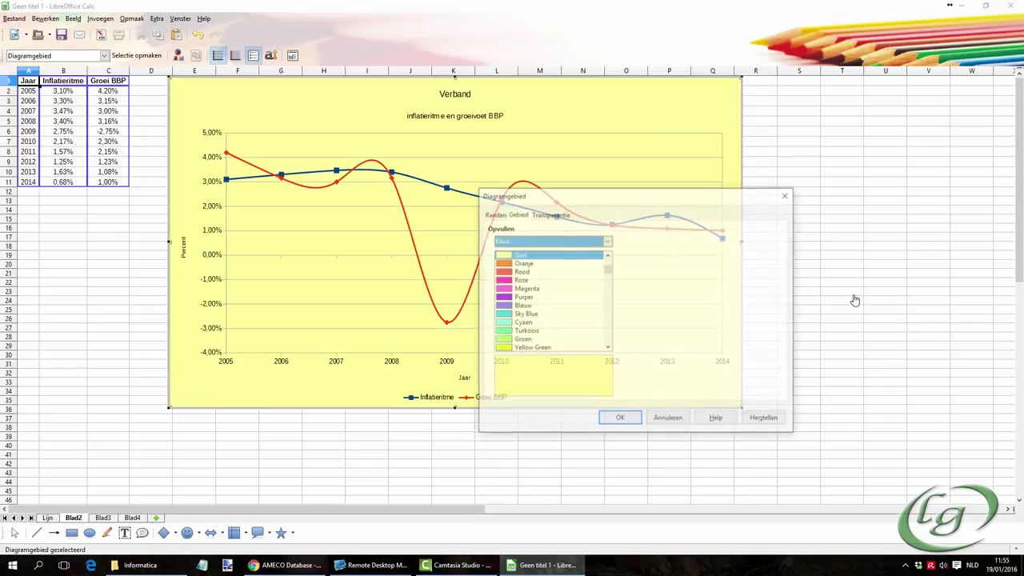
Give the chart area a Continu border in Zwart, 0,10 cm wide, and leave chart editing.
{"action": "key", "text": "ctrl+Page_Up"}
{"action": "key", "text": "alt+Down"}
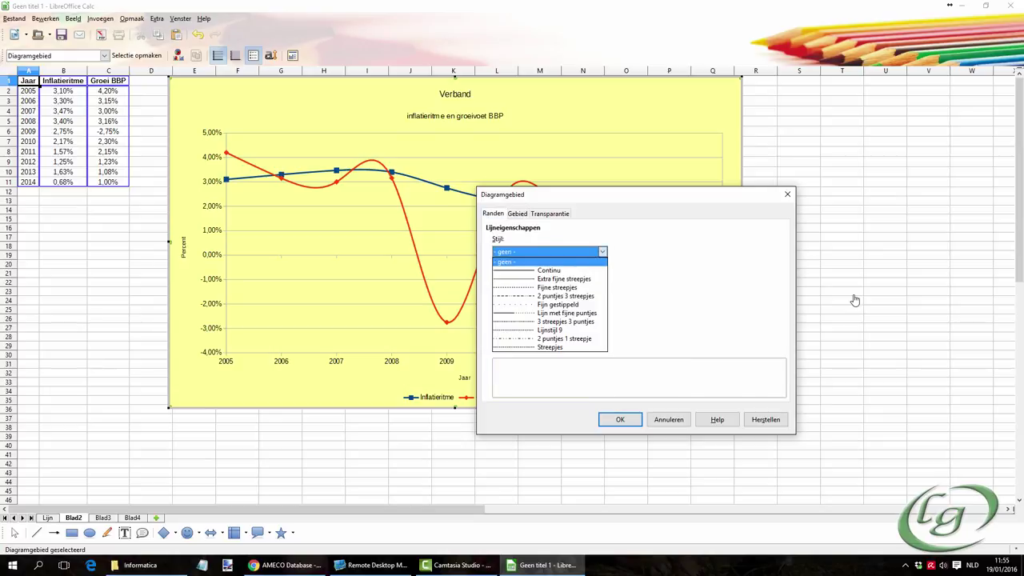
{"action": "key", "text": "Down"}
{"action": "key", "text": "Return"}
{"action": "key", "text": "Return"}
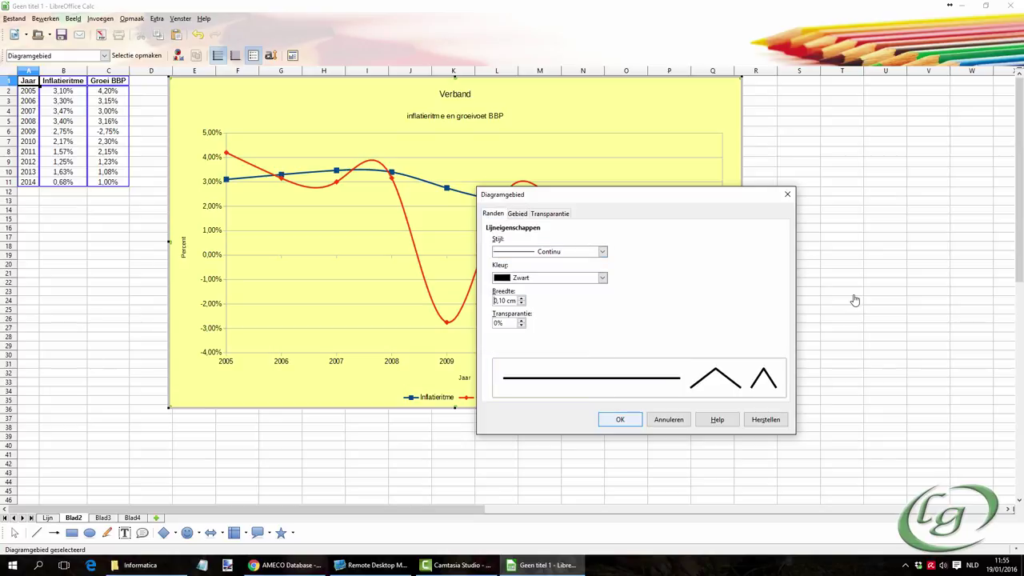
{"action": "key", "text": "Escape"}
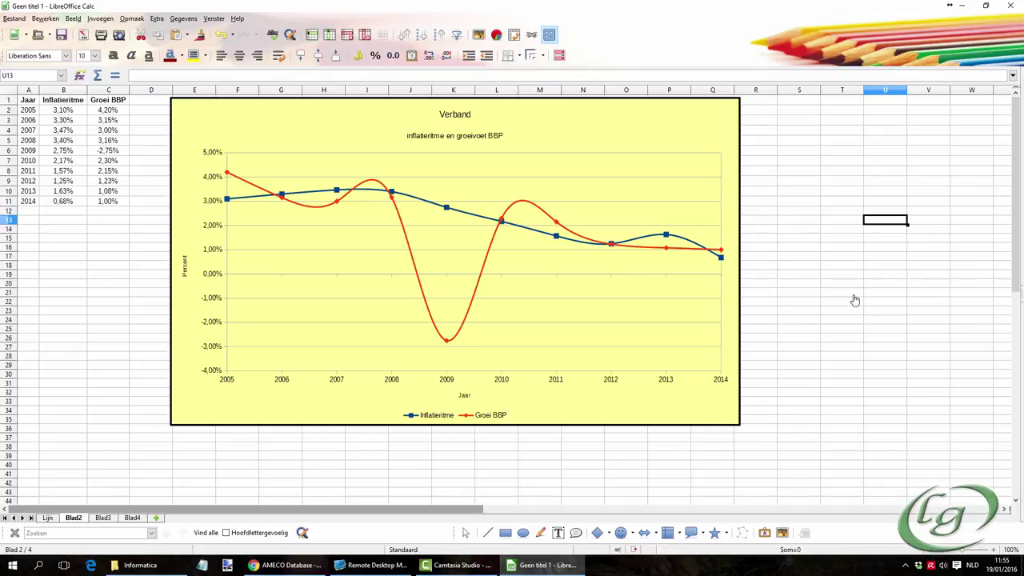
Rename the sheet Blad2, starting the new name with "Du".
{"action": "double_click", "coordinate": [73, 517]}
{"action": "type", "text": "Du"}
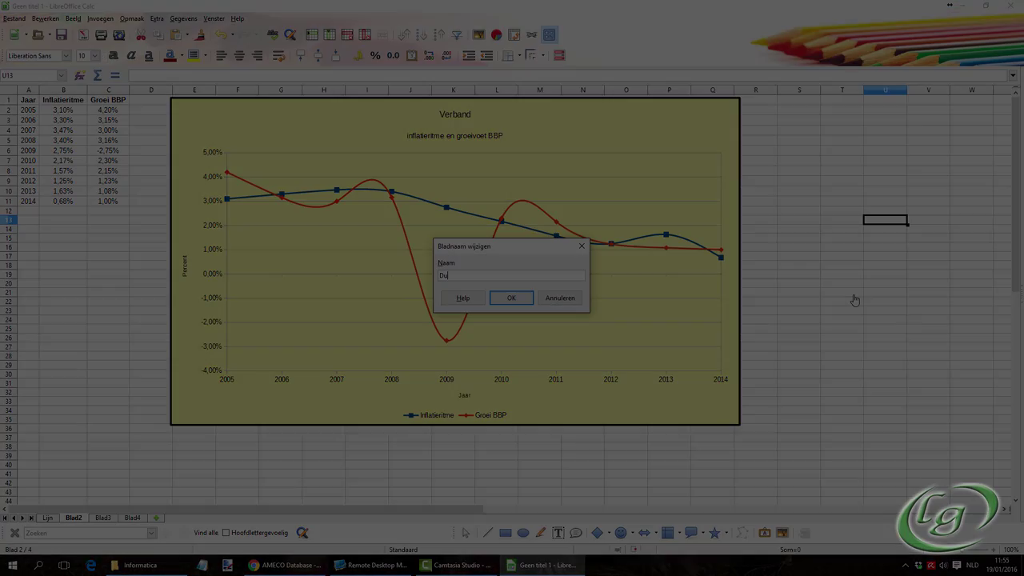